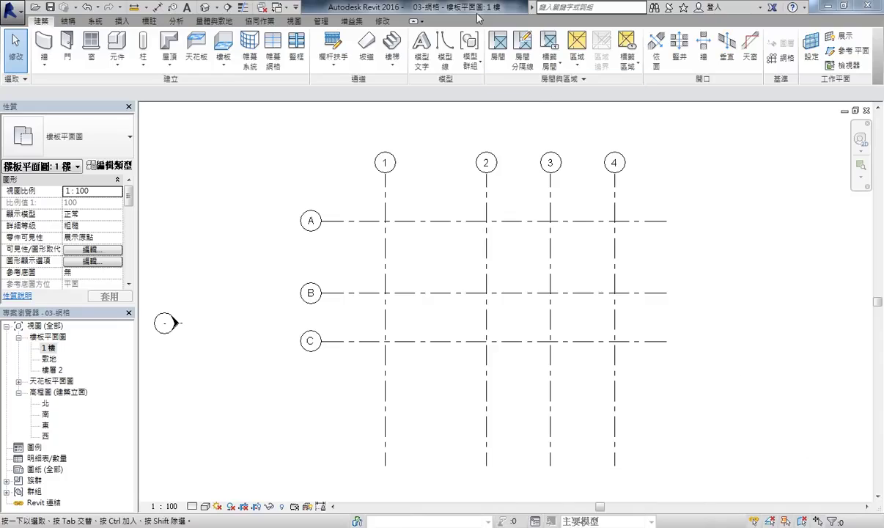
Show the Column dropdown with the Structural Column and Column: Architectural options
middle_click_drag(419, 189, 401, 176)
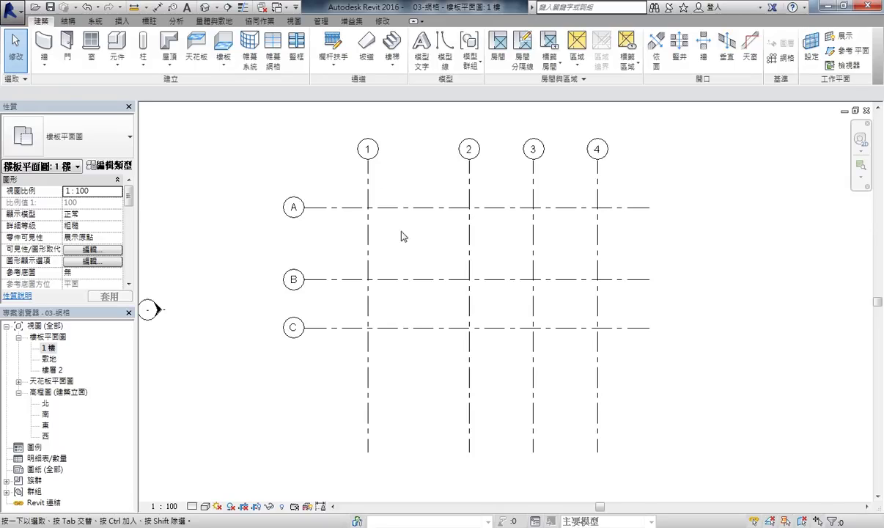
scroll(407, 263, "up", 1)
scroll(410, 264, "up", 1)
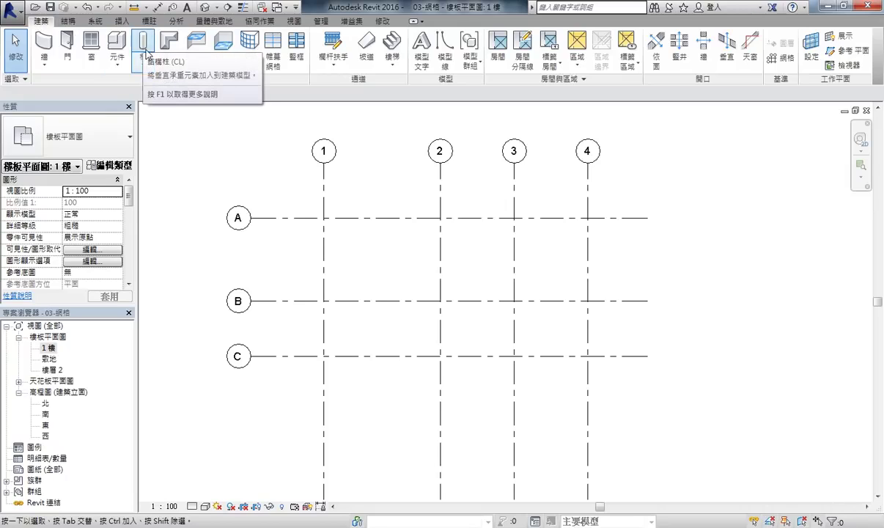
left_click(143, 62)
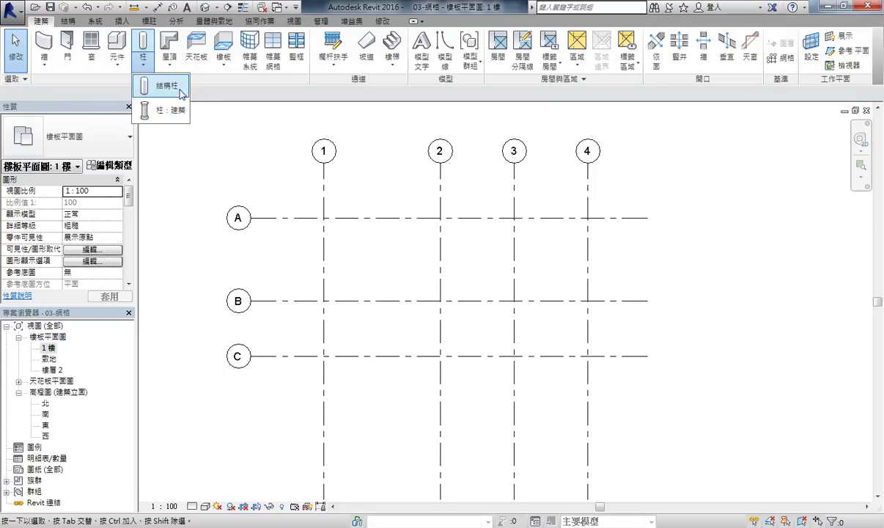
Start structural column placement from the Architecture tab's Column dropdown
left_click(470, 236)
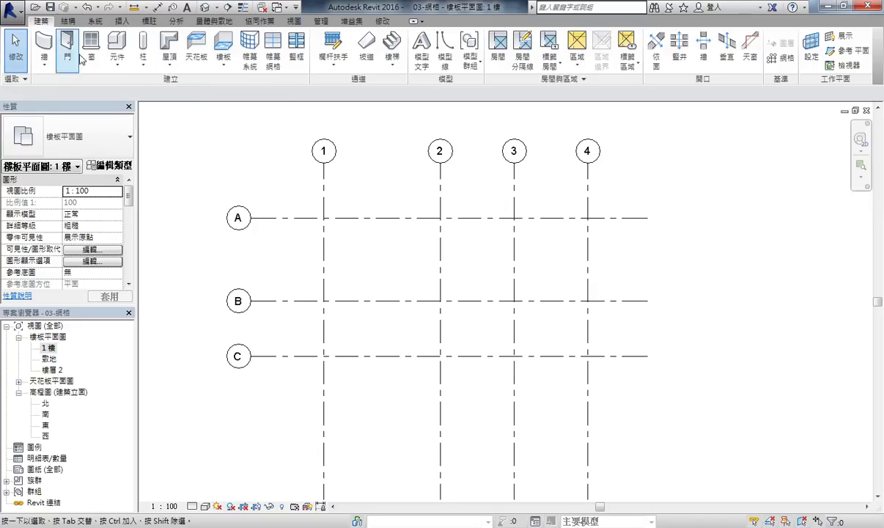
left_click(143, 64)
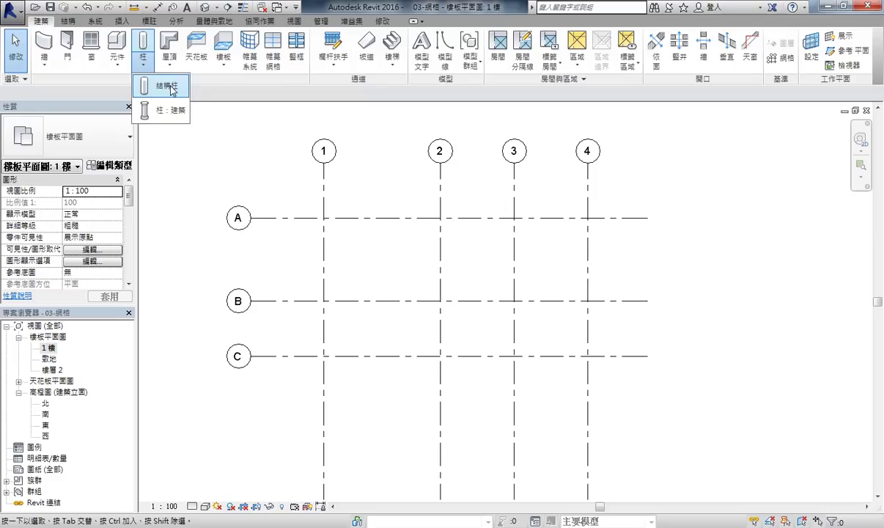
left_click(172, 88)
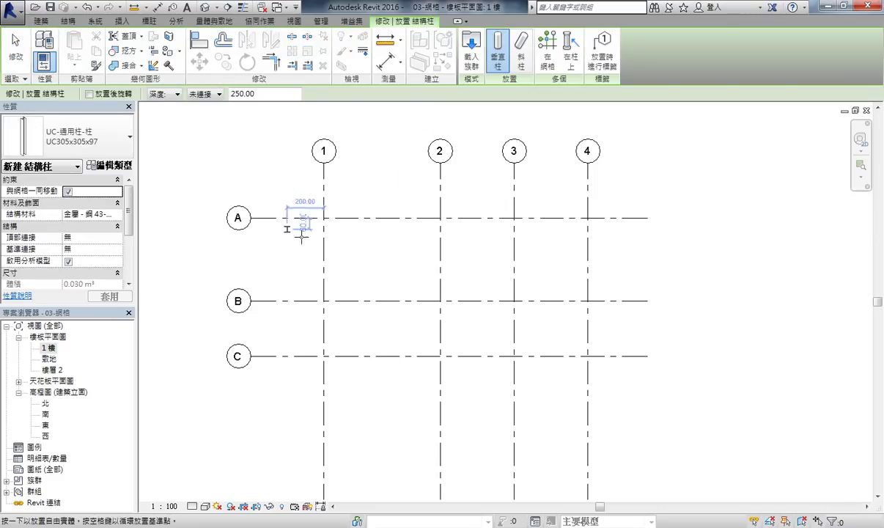
middle_click_drag(367, 224, 374, 190)
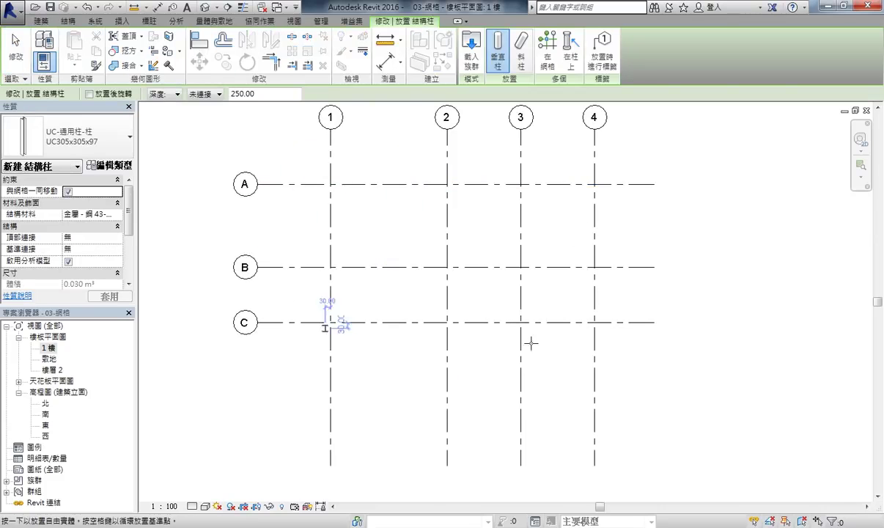
left_click(41, 21)
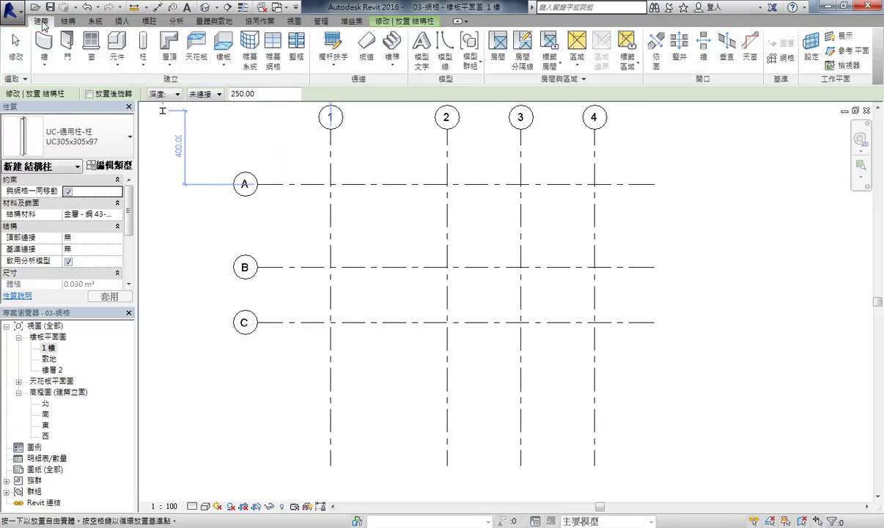
left_click(143, 65)
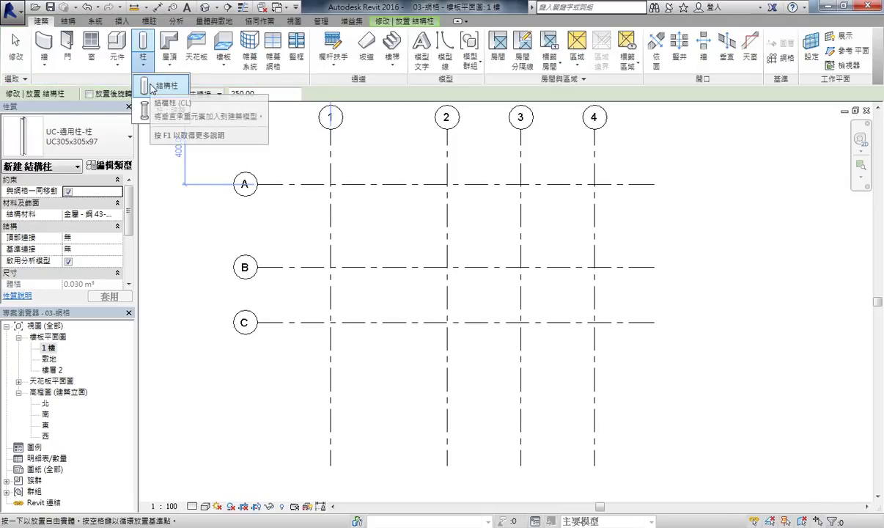
left_click(158, 85)
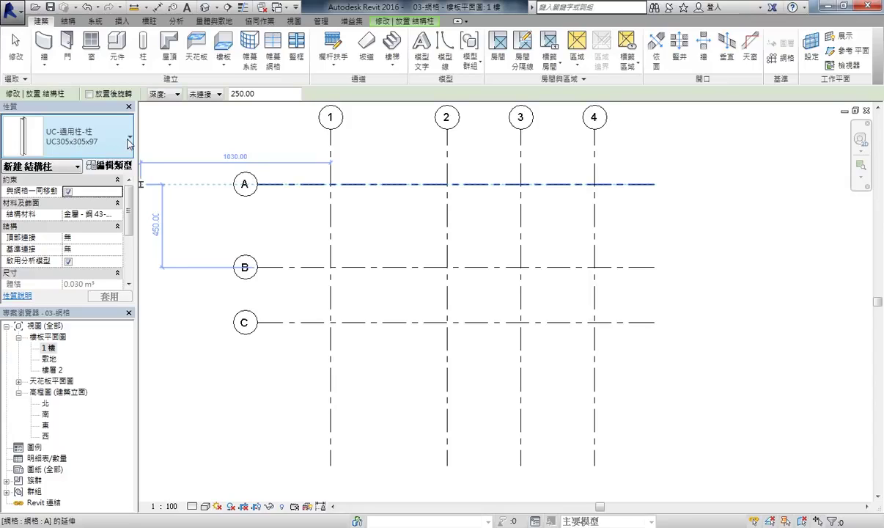
Check the column type list, keep UC305x305x97, and restart structural column placement
left_click(129, 139)
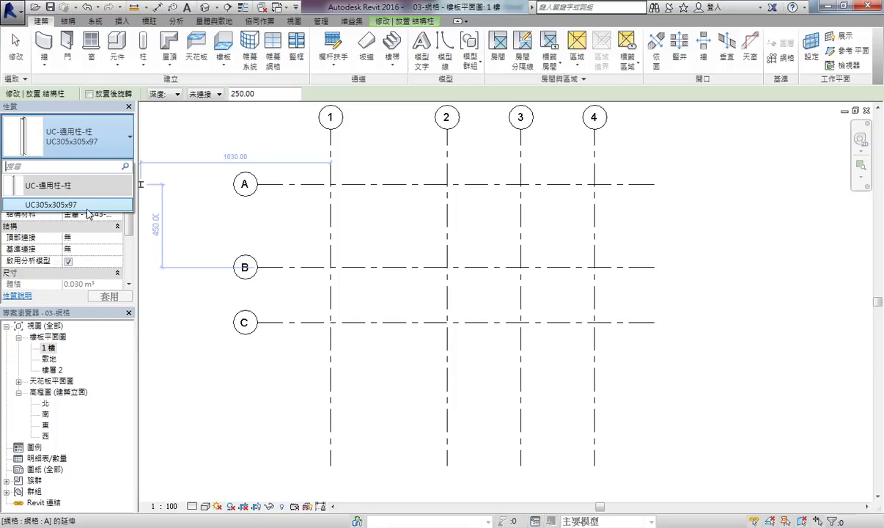
mouse_move(67, 204)
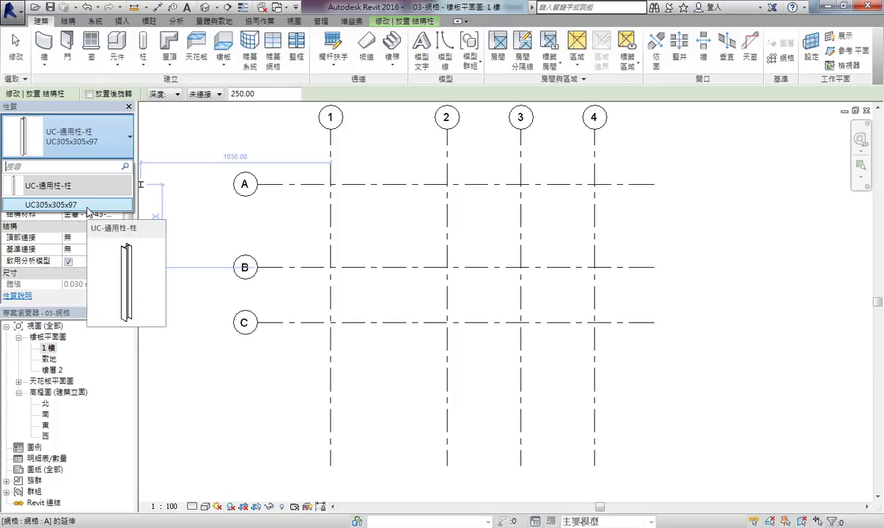
left_click(129, 138)
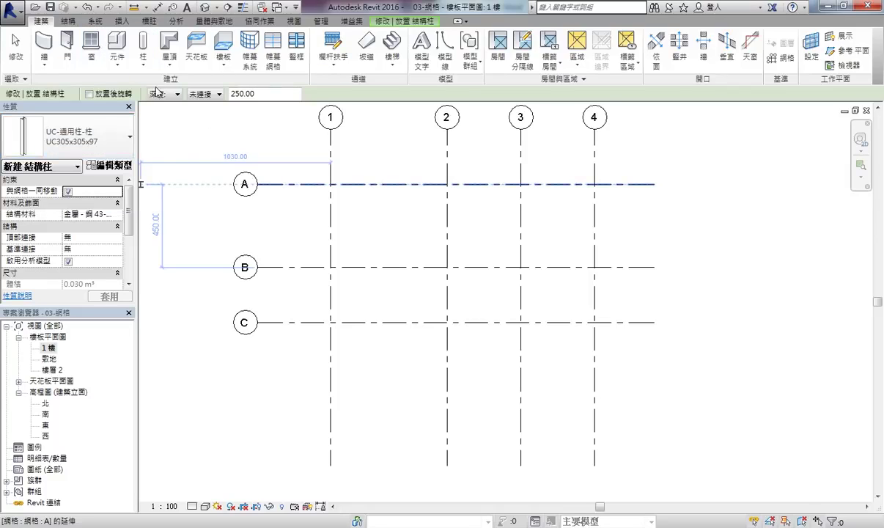
left_click(143, 64)
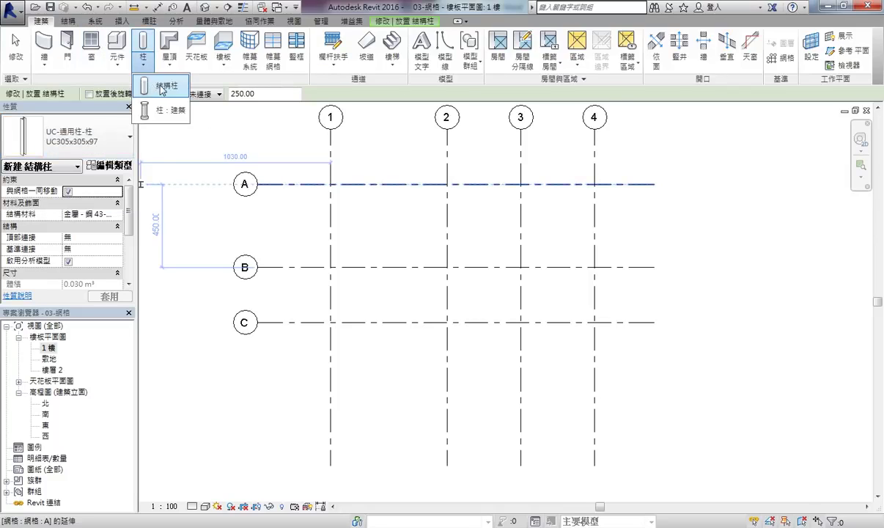
left_click(161, 90)
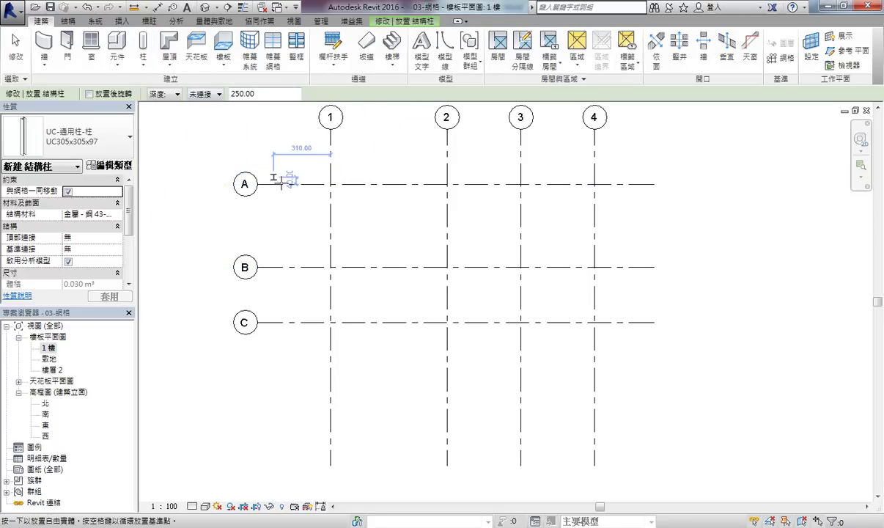
key("Escape")
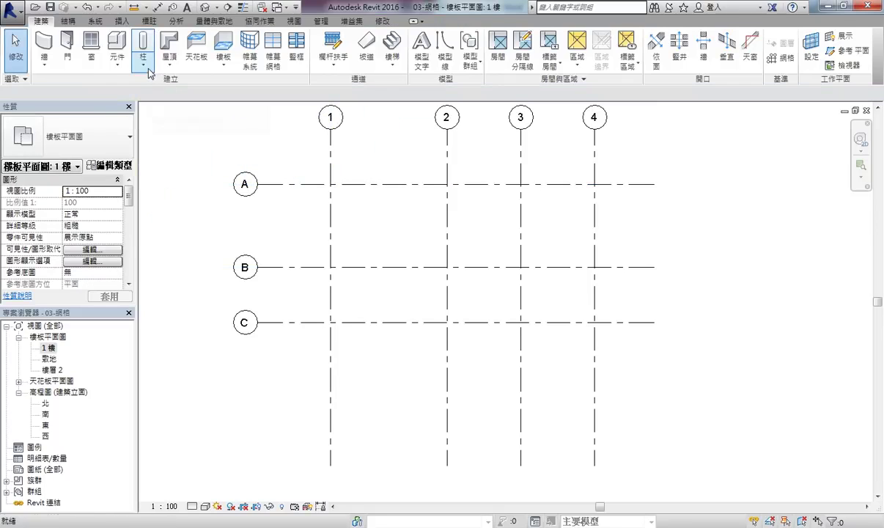
left_click(144, 66)
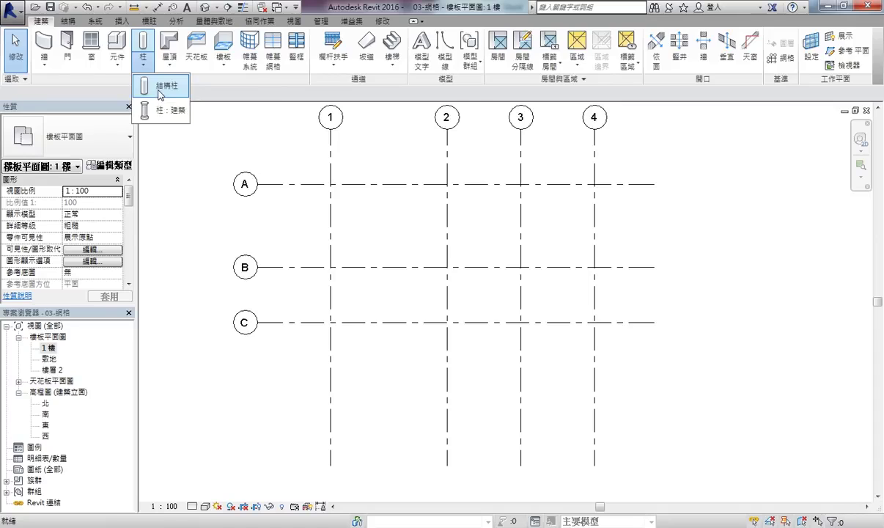
left_click(160, 88)
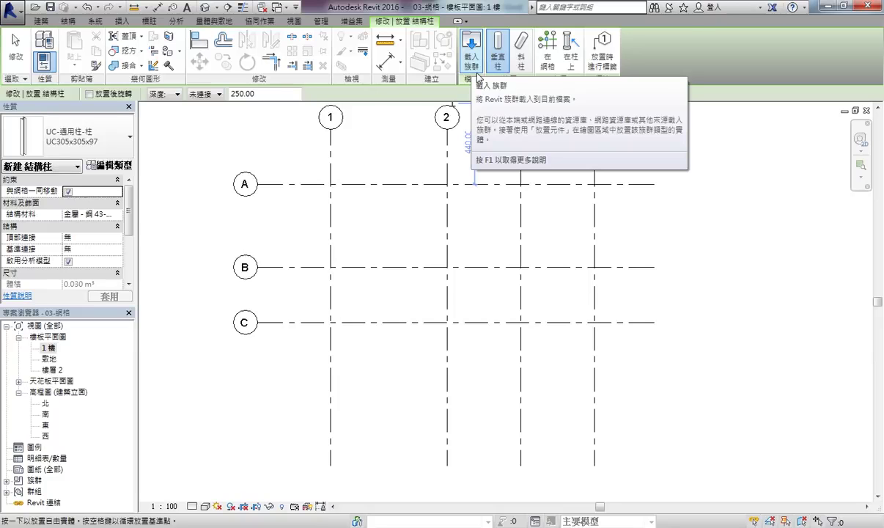
Browse the Chinese_Trad_INTL 柱 folder in Load Family, previewing the rectangular and round column families
left_click(477, 76)
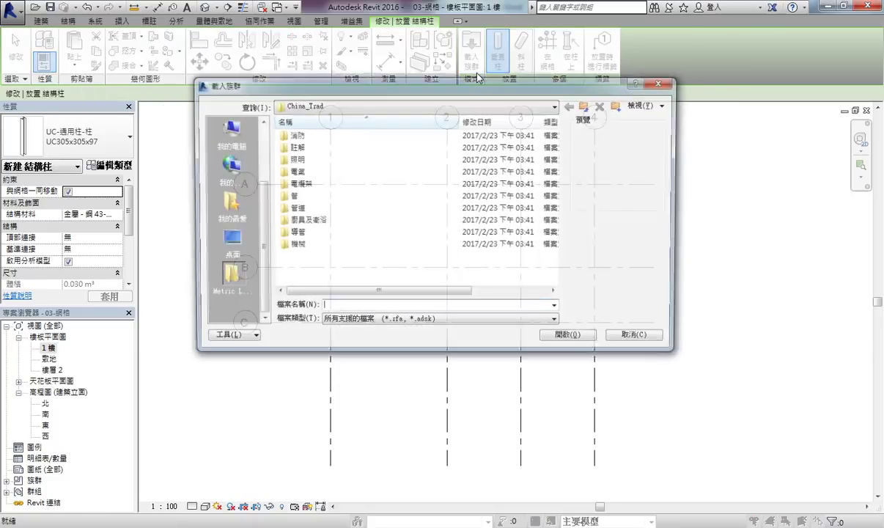
left_click_drag(407, 91, 378, 85)
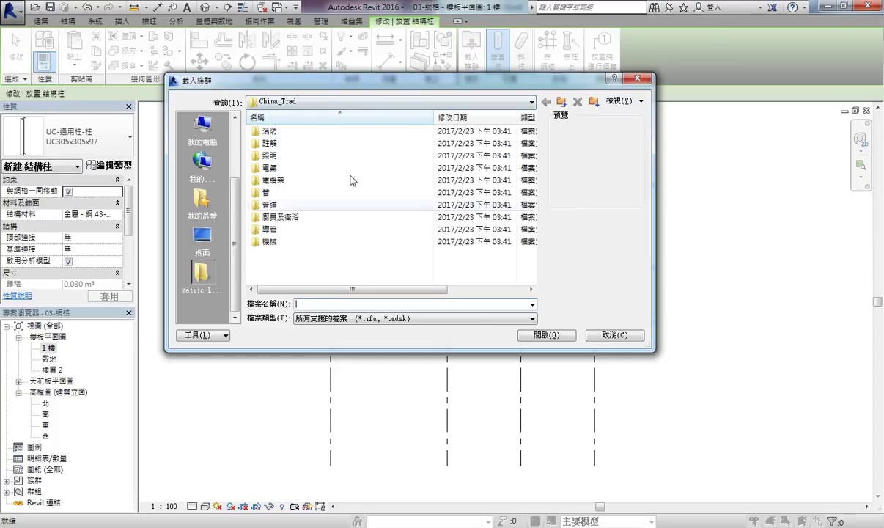
left_click(561, 103)
left_click(280, 161)
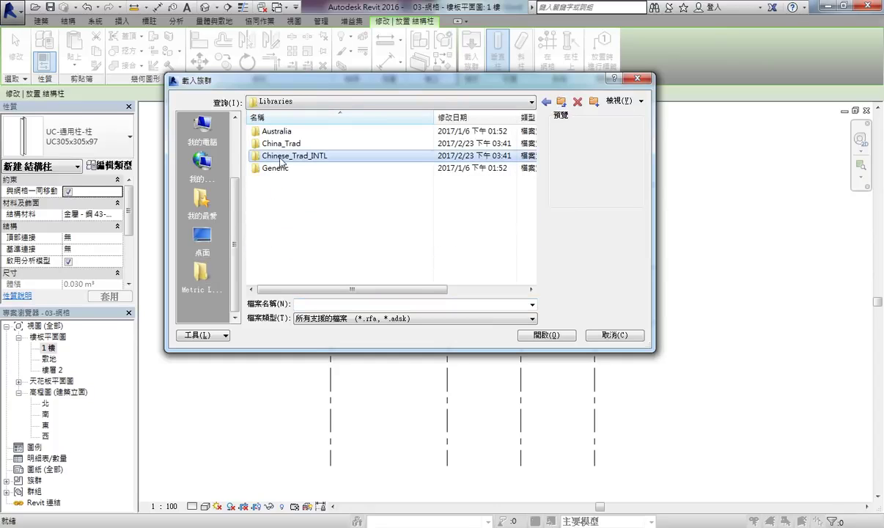
double_click(287, 162)
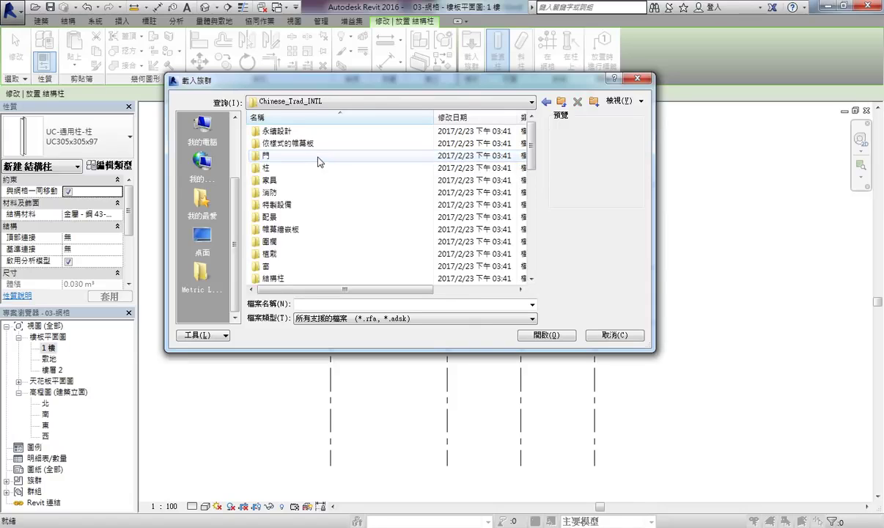
left_click(272, 169)
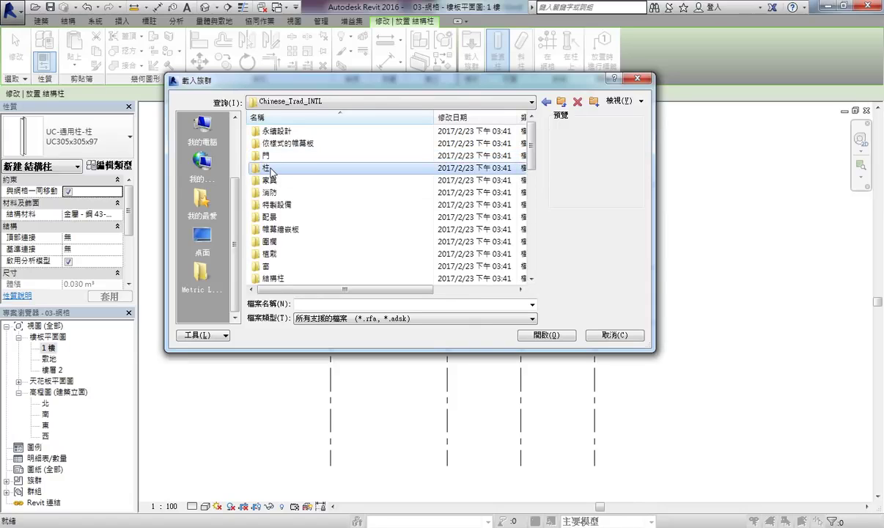
double_click(272, 169)
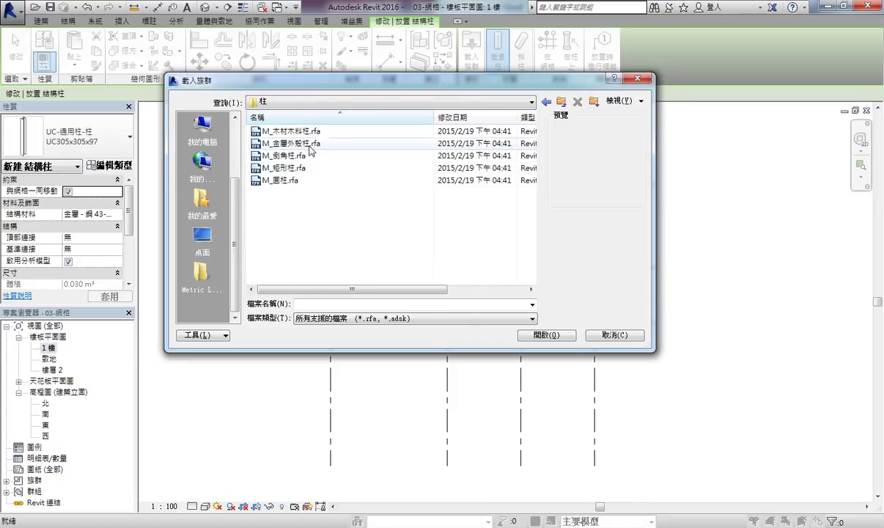
left_click(286, 131)
left_click(290, 143)
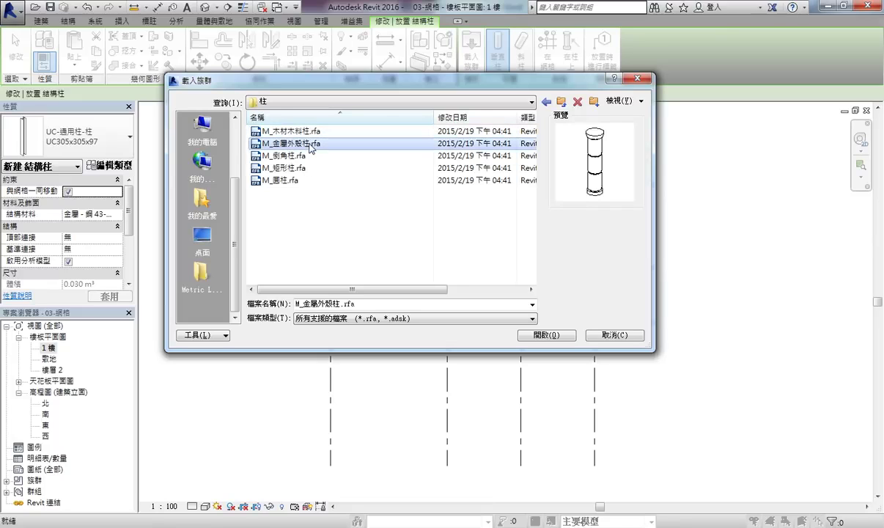
left_click(290, 155)
left_click(289, 168)
left_click(296, 181)
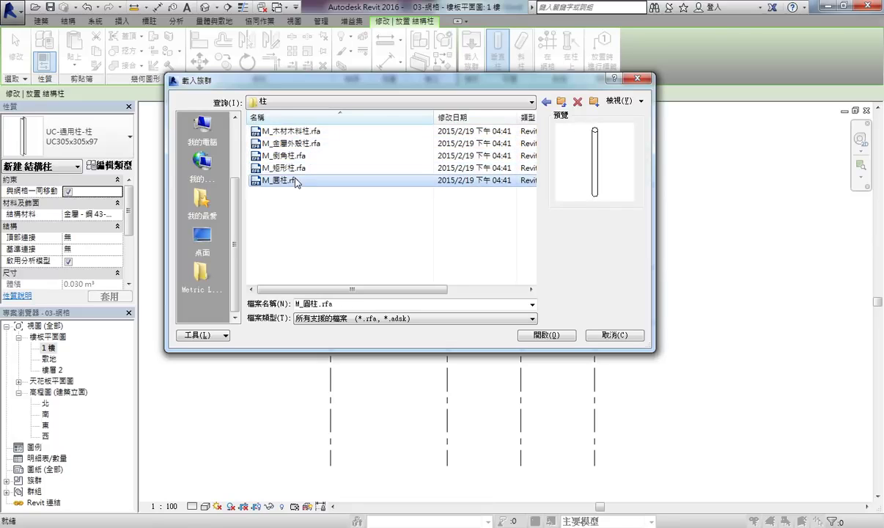
Navigate to the 結構柱 > 混凝土 concrete structural column folder
left_click(561, 102)
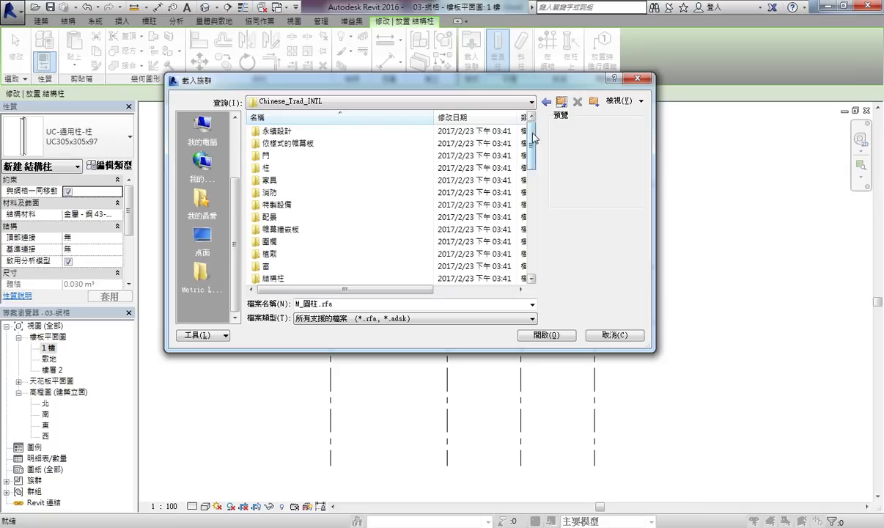
left_click_drag(532, 142, 531, 166)
left_click(278, 192)
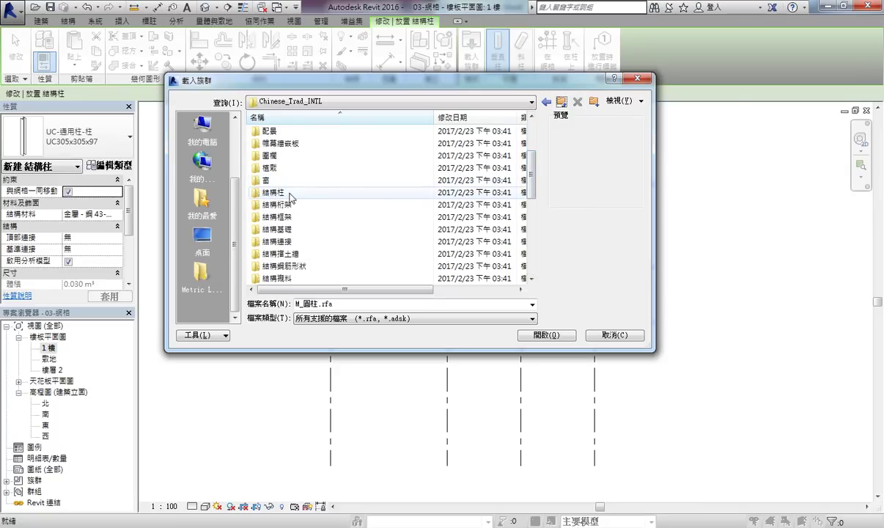
scroll(535, 176, "up", 1)
scroll(535, 176, "up", 1)
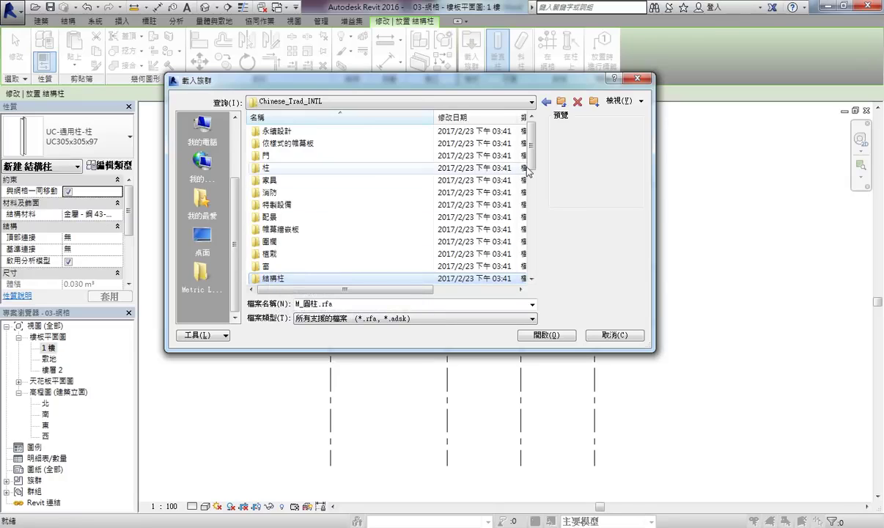
scroll(256, 234, "down", 2)
double_click(271, 219)
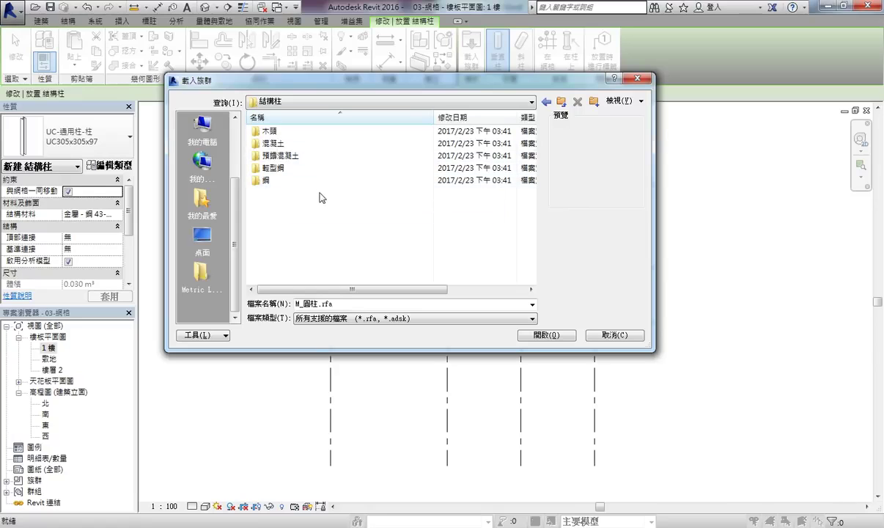
double_click(293, 143)
Preview the concrete families, then load M_混凝土-正方形-柱.rfa
left_click(345, 144)
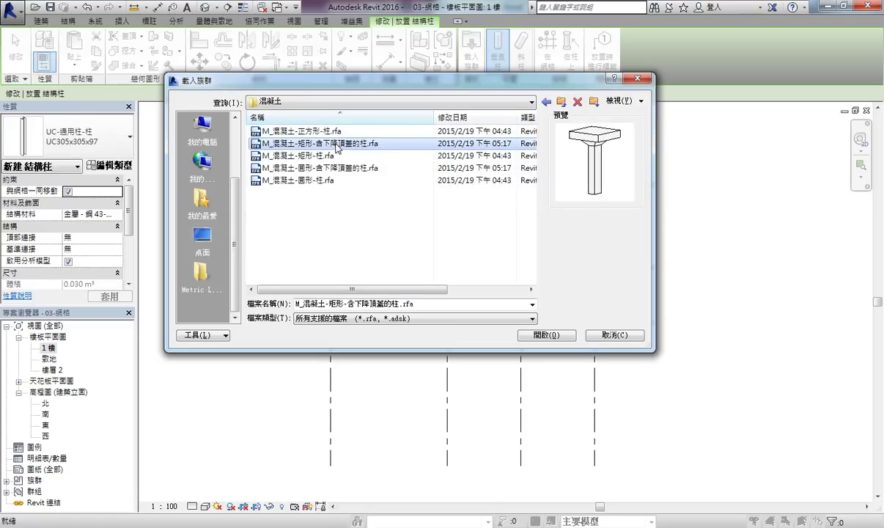
left_click(333, 155)
left_click(324, 168)
left_click(317, 180)
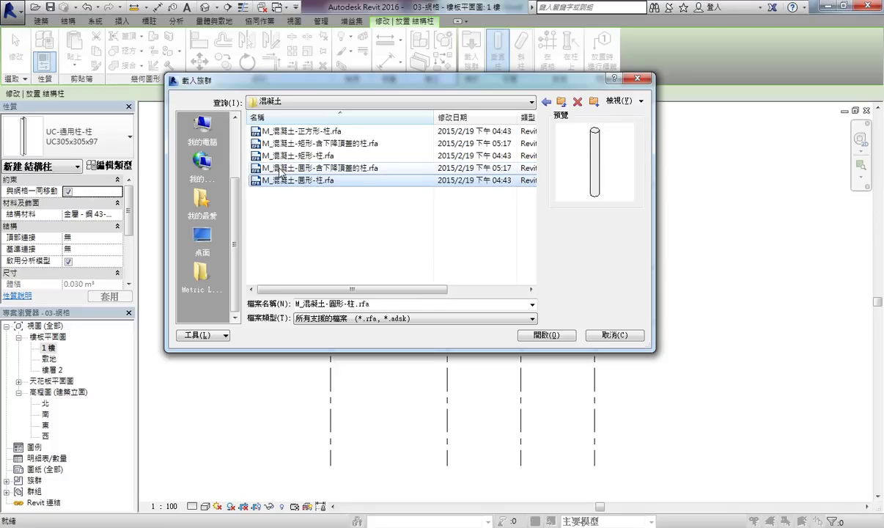
left_click(324, 131)
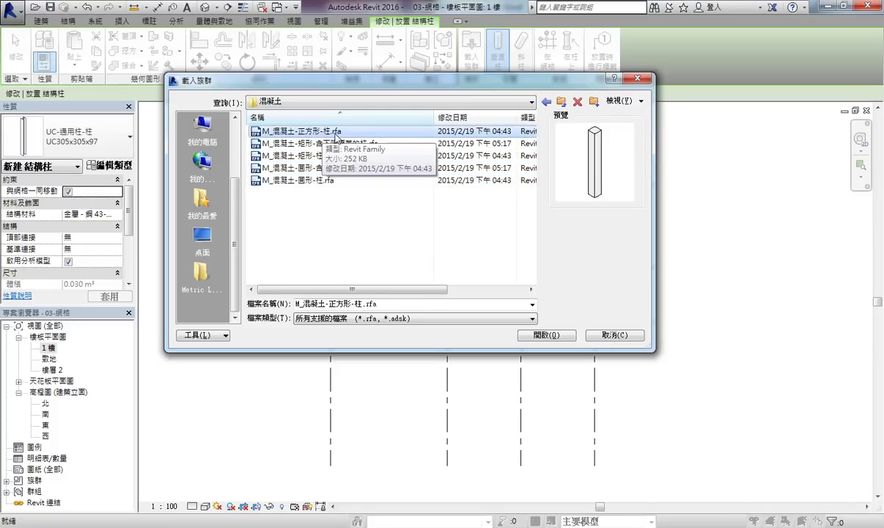
left_click(545, 335)
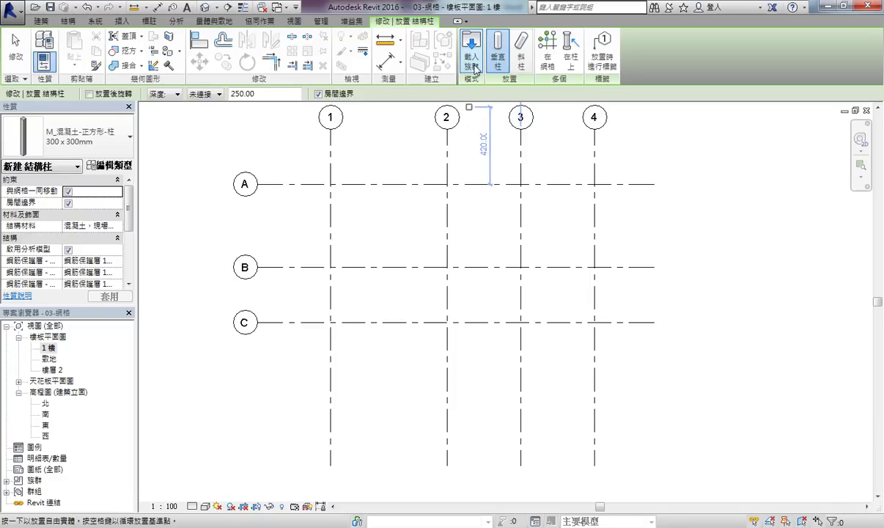
Pick M_混凝土-正方形-柱 : 600 x 600mm in the type selector and pan the grid into view
left_click(131, 138)
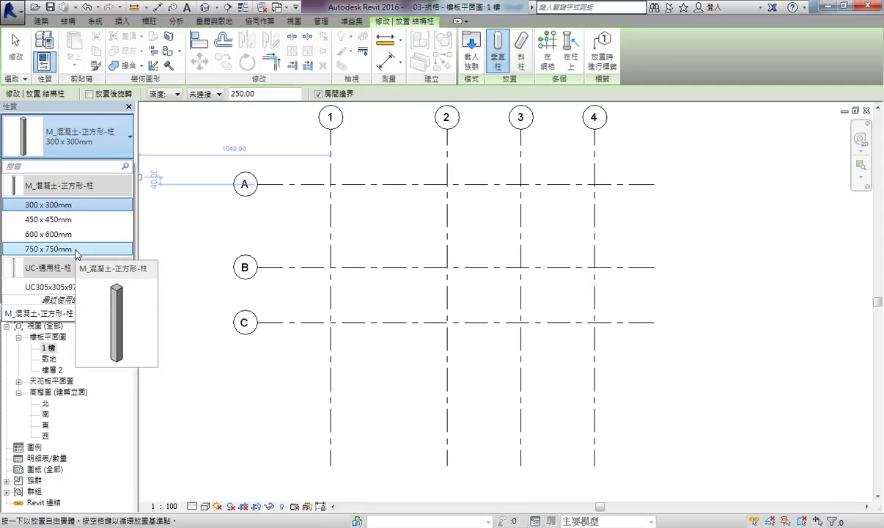
left_click(91, 219)
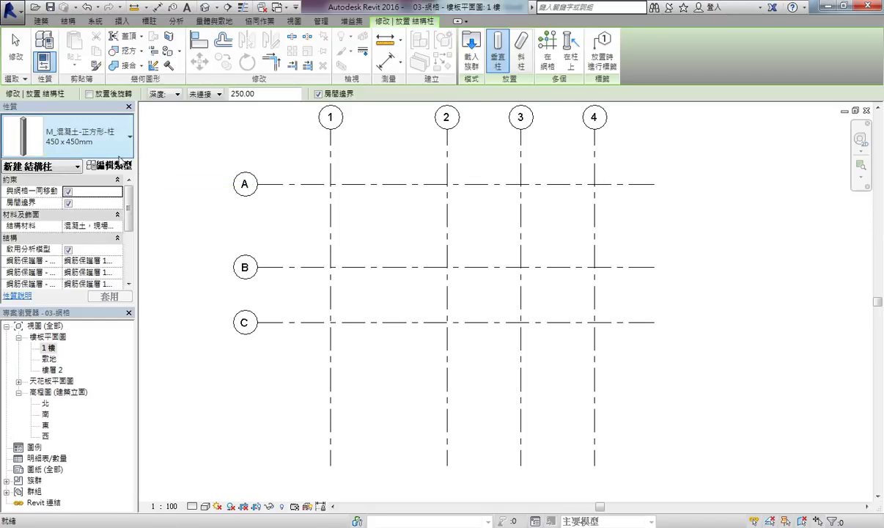
left_click(129, 137)
key("Escape")
key("Escape")
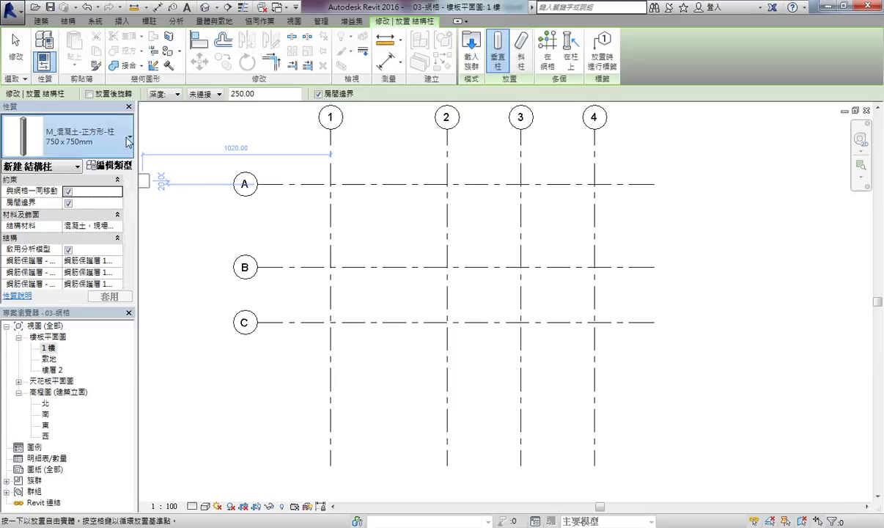
left_click(73, 131)
left_click(67, 208)
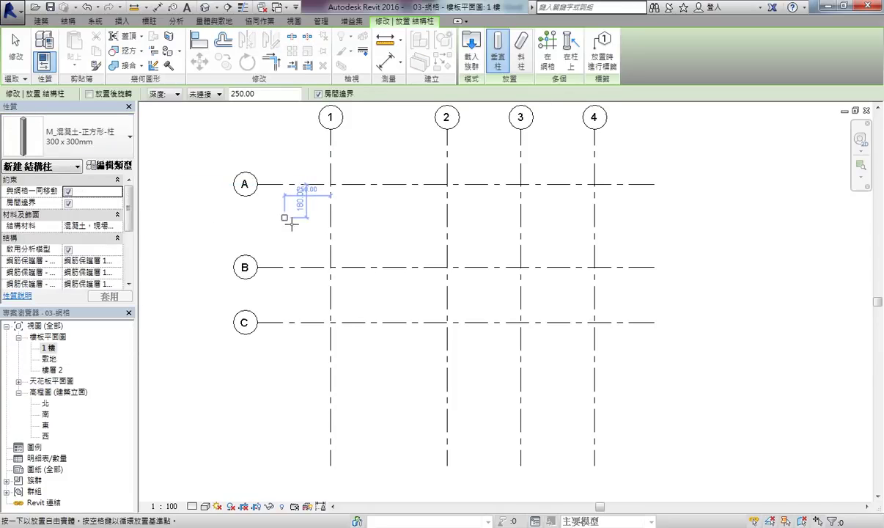
left_click(130, 142)
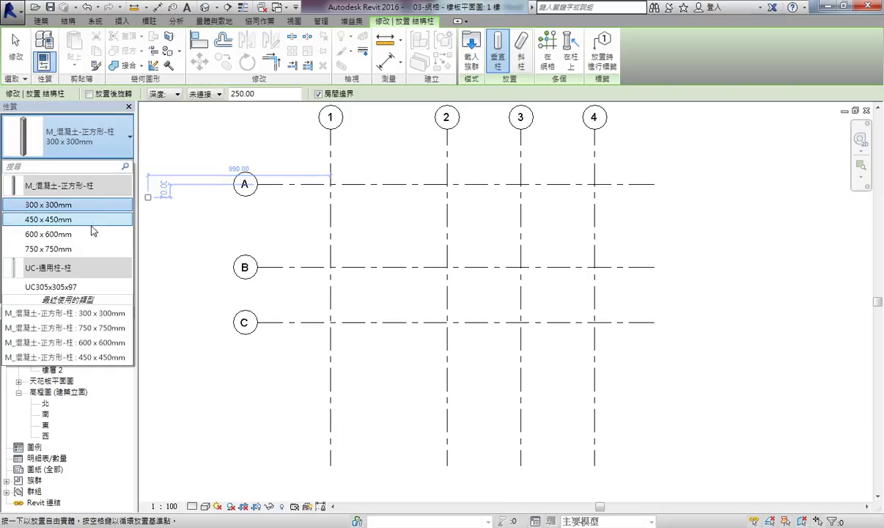
left_click(87, 234)
left_click(129, 136)
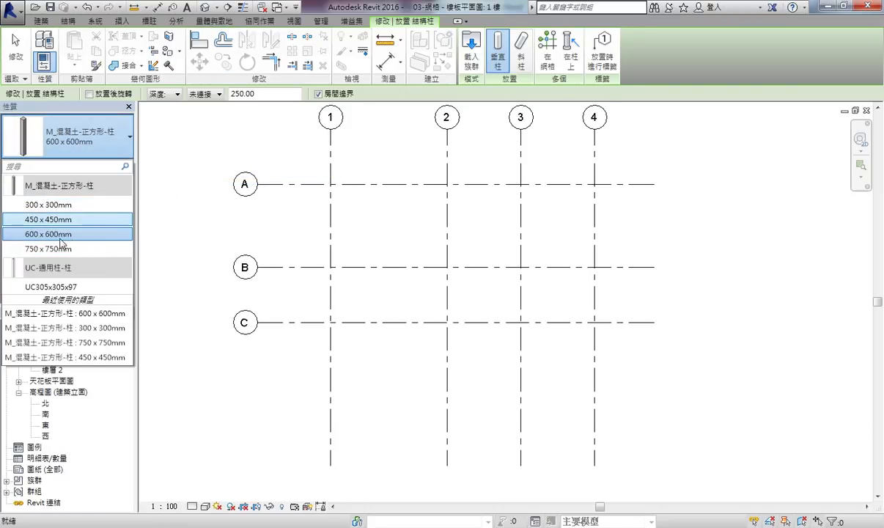
left_click(86, 234)
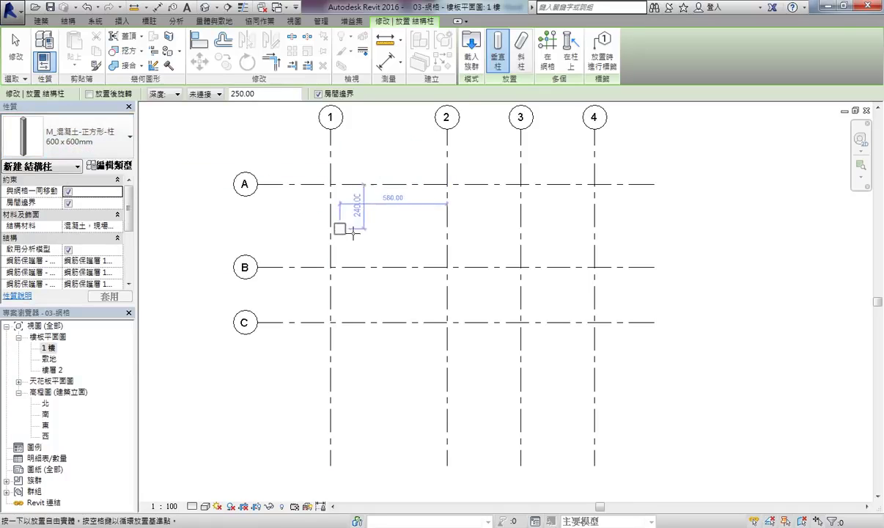
middle_click_drag(362, 251, 348, 271)
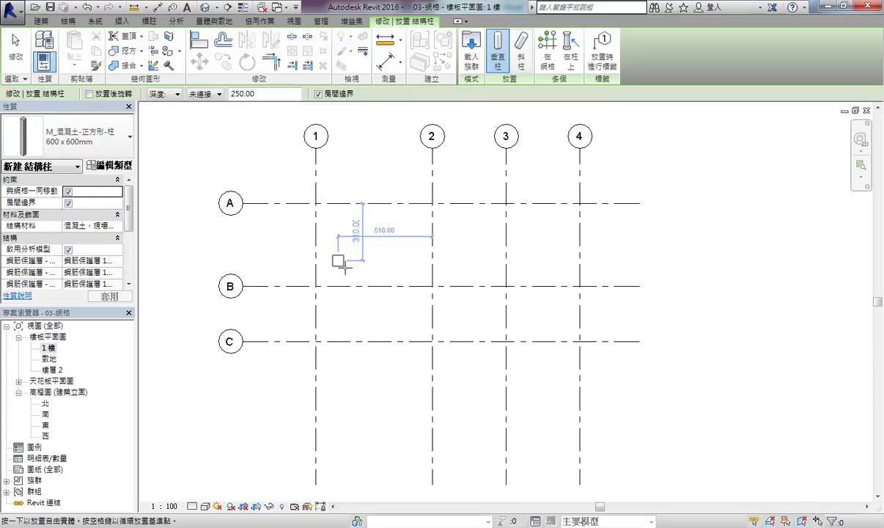
middle_click_drag(378, 238, 369, 227)
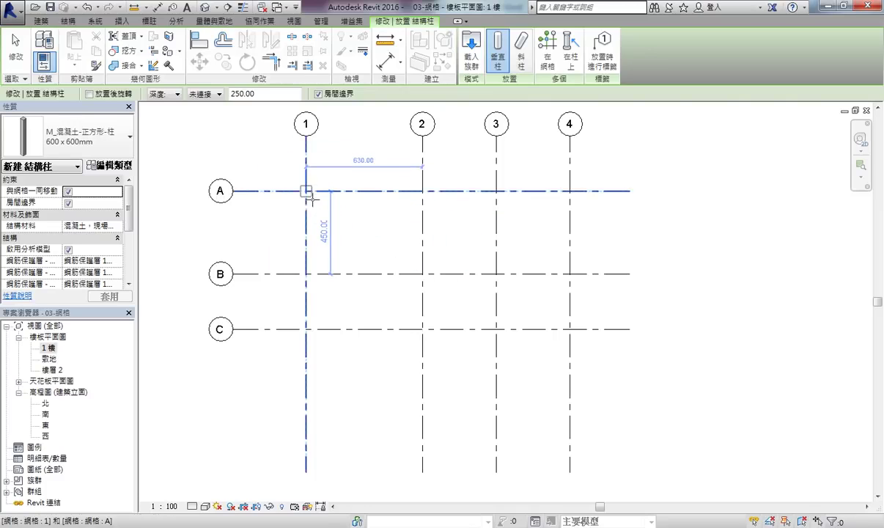
Place a 600 x 600mm column at A/1, which Revit reports as not visible in the 1樓 plan
left_click(308, 192)
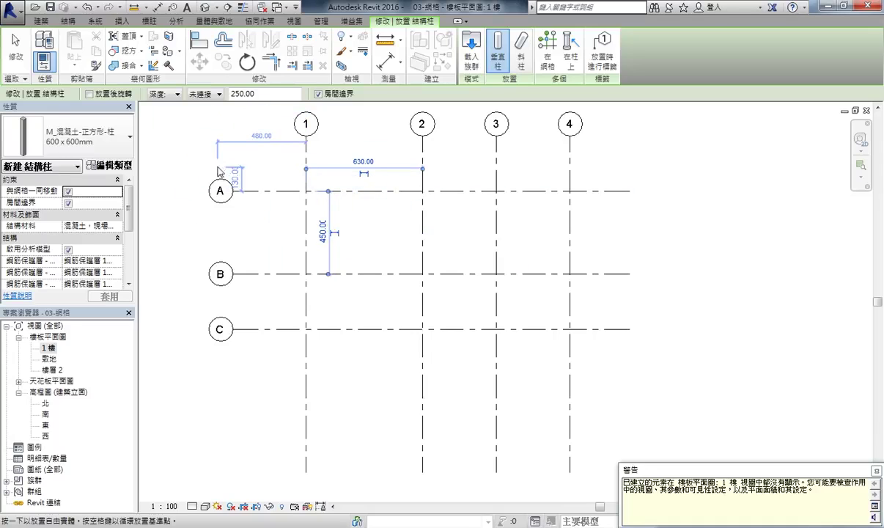
key("Escape")
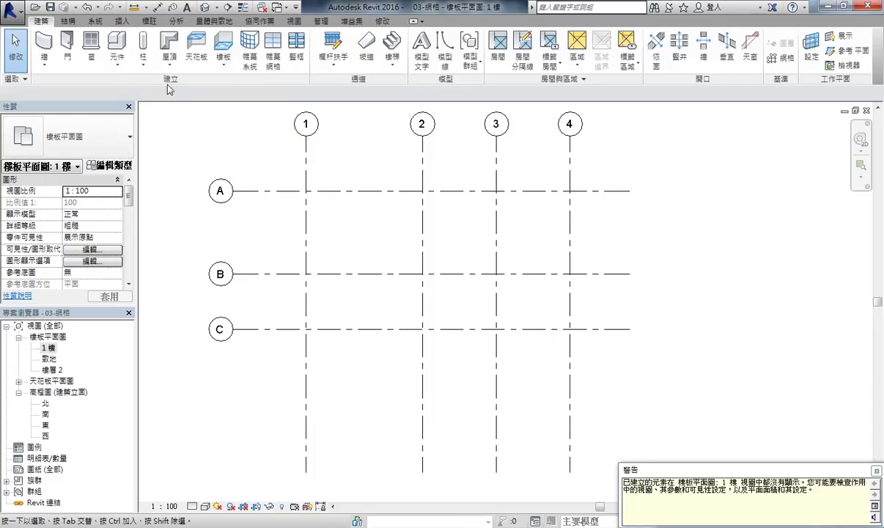
left_click(85, 9)
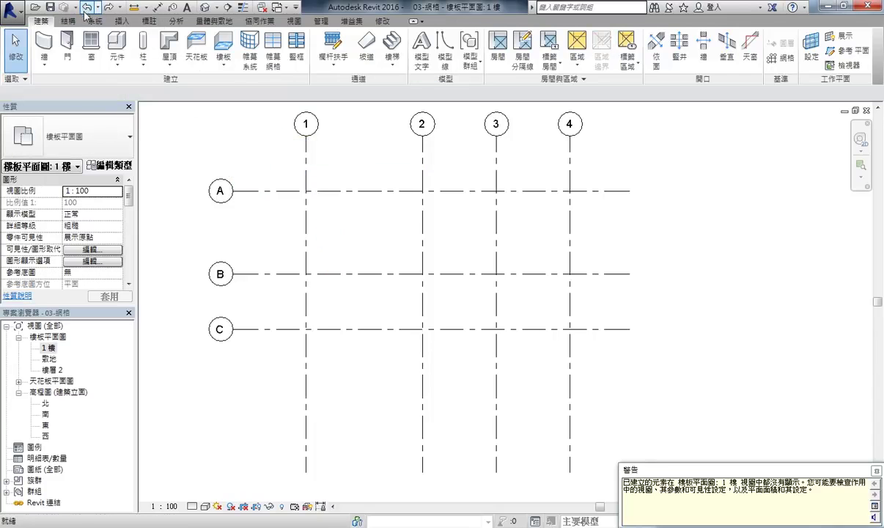
left_click(121, 7)
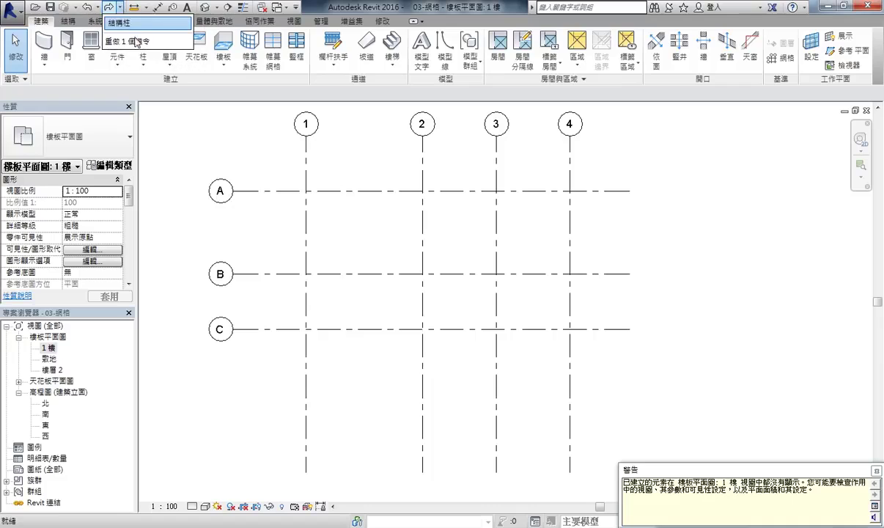
left_click(97, 7)
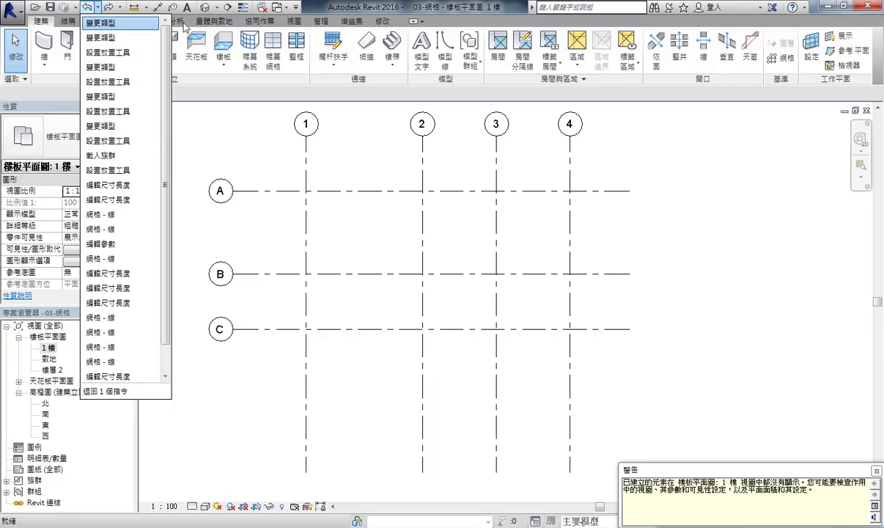
left_click(121, 7)
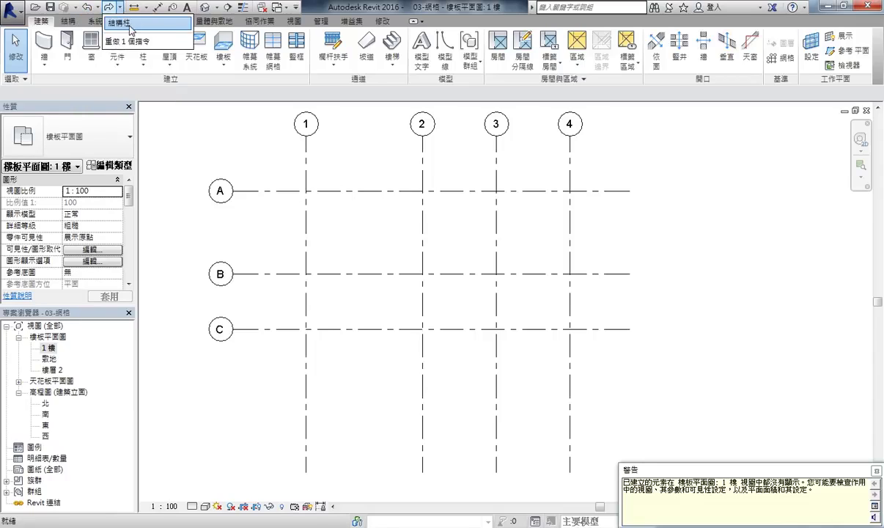
left_click(131, 28)
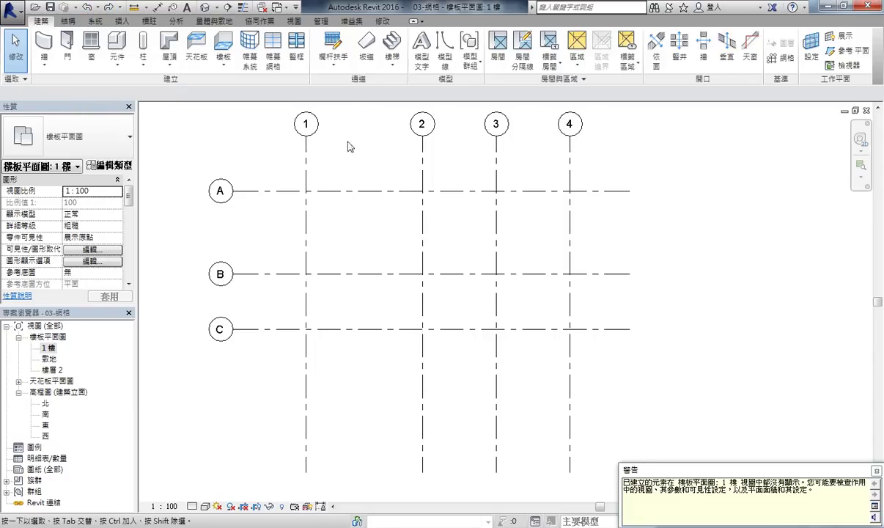
left_click(144, 63)
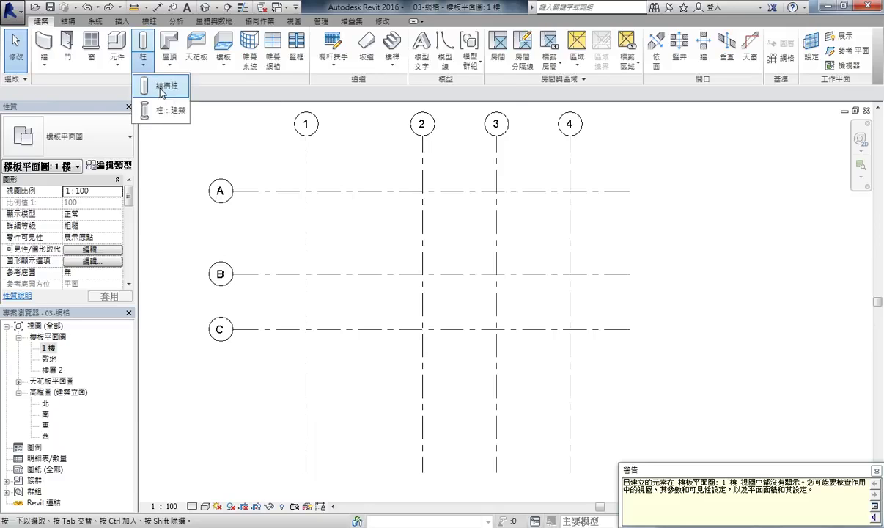
left_click(160, 89)
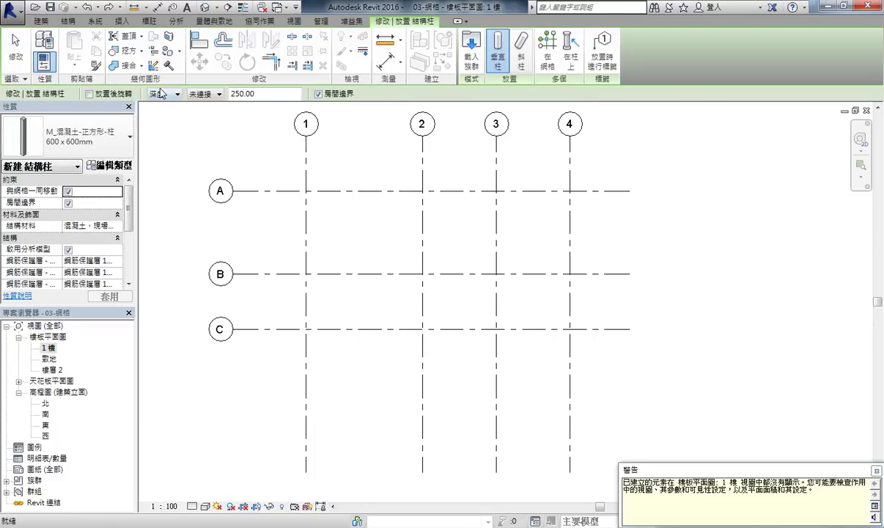
Keep the 600 x 600mm type and make columns extend by Height up to 樓層 2
left_click(125, 153)
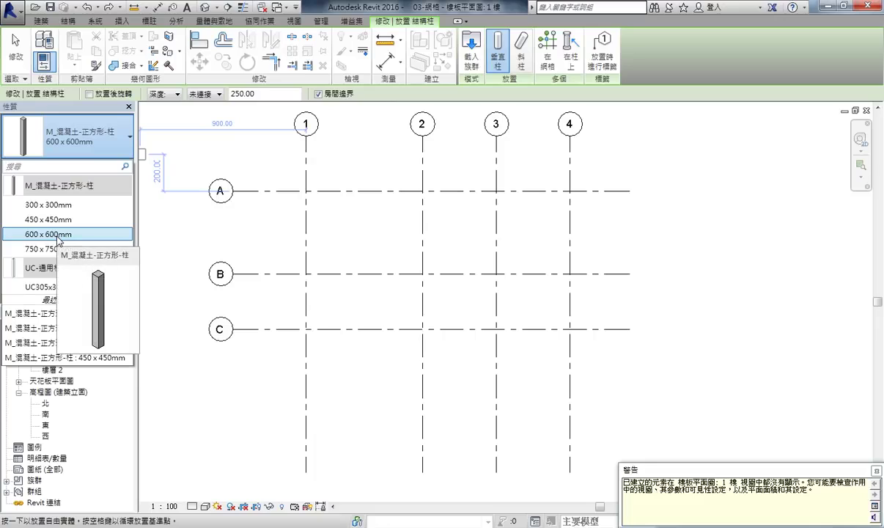
left_click(57, 237)
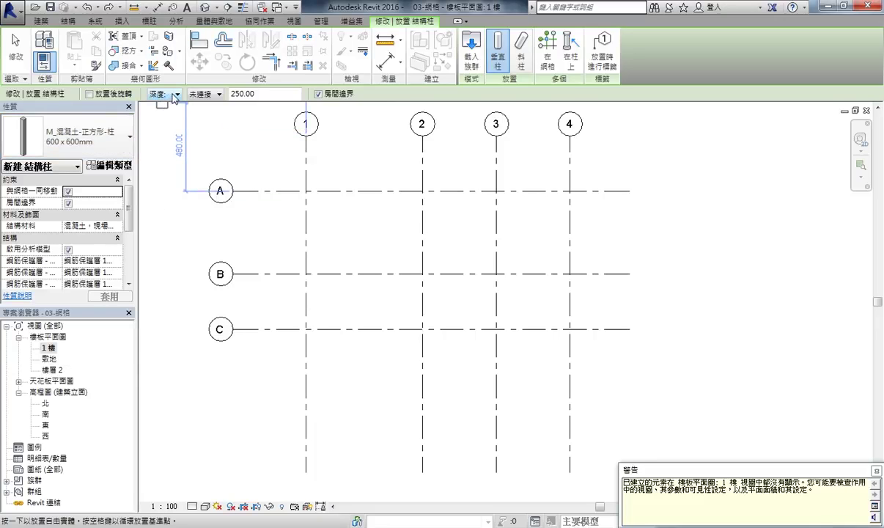
left_click(175, 96)
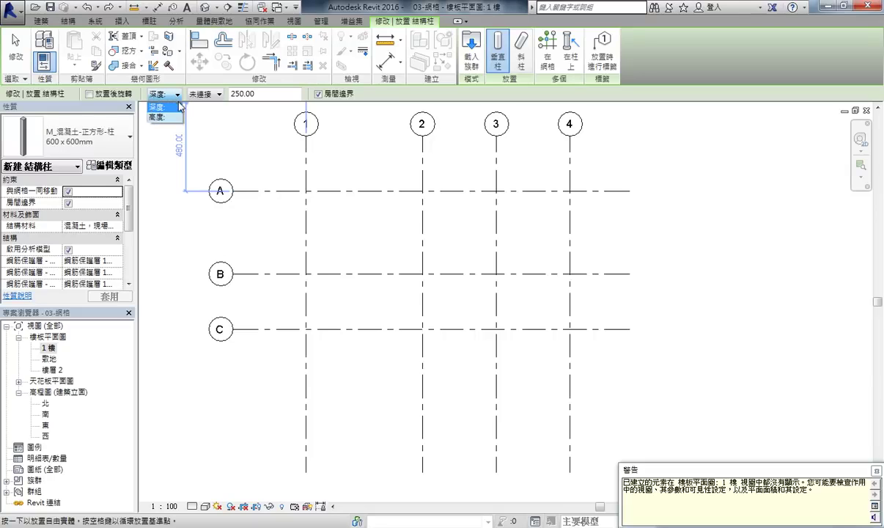
left_click(170, 118)
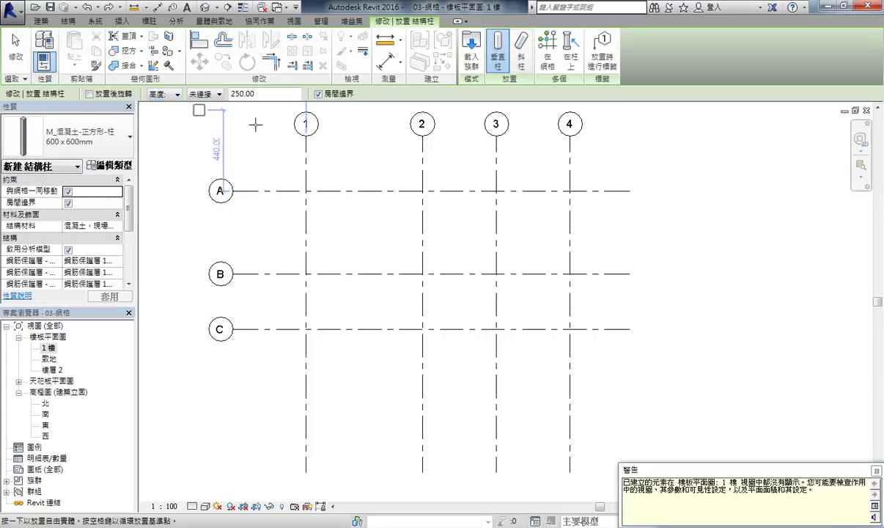
left_click_drag(271, 97, 226, 94)
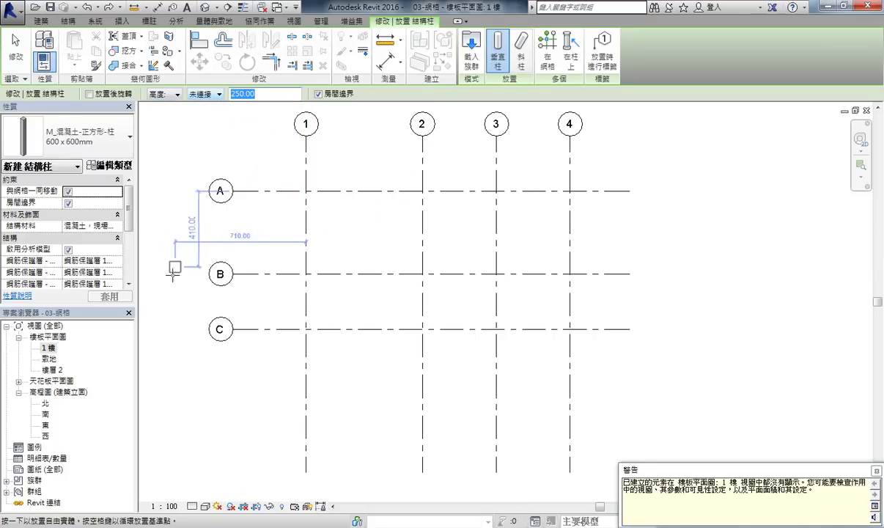
left_click(213, 94)
left_click(201, 127)
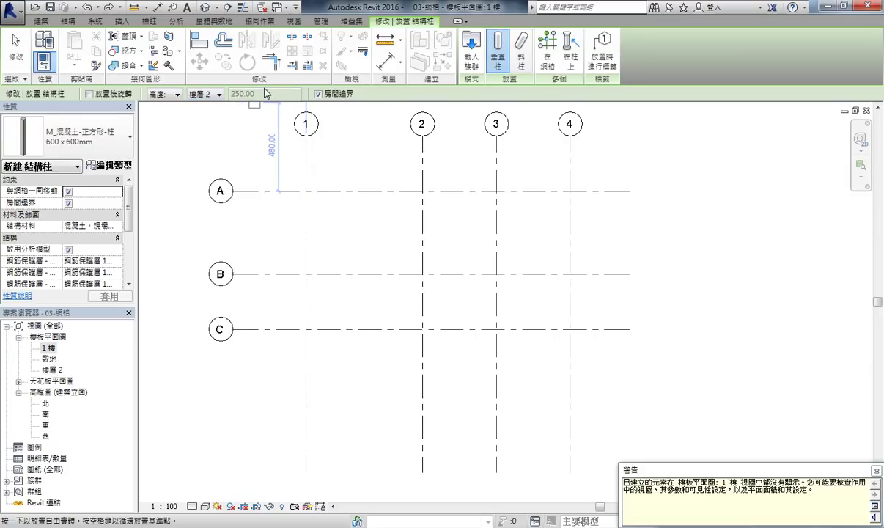
Place columns at A/1, A/2, A/3 and A/4, then cancel column placement
left_click(306, 191)
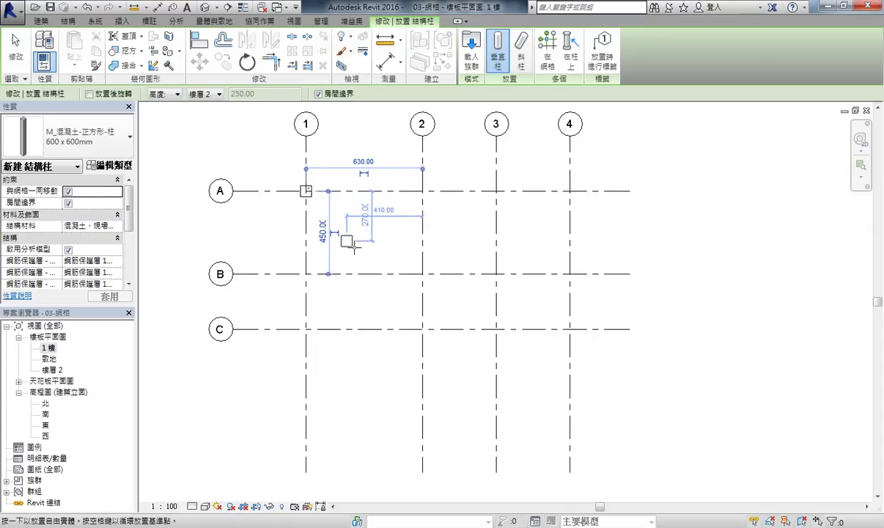
middle_click_drag(367, 259, 359, 245)
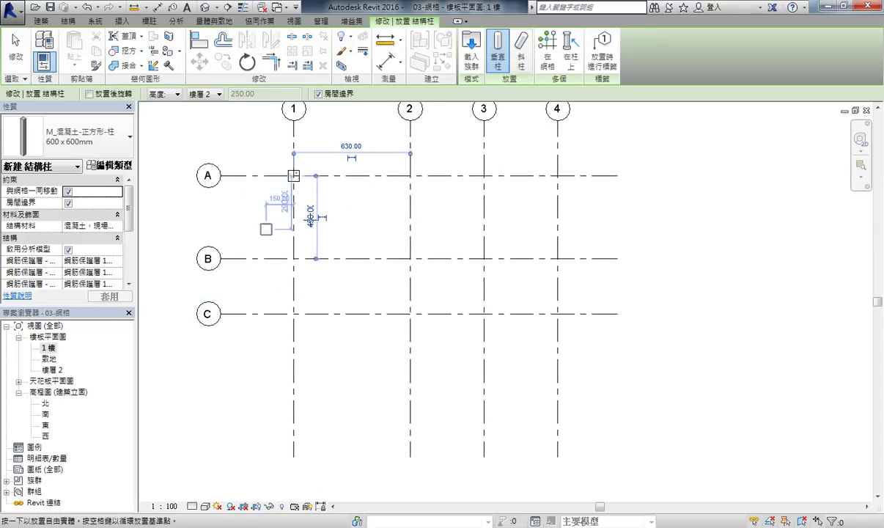
middle_click_drag(388, 219, 368, 242)
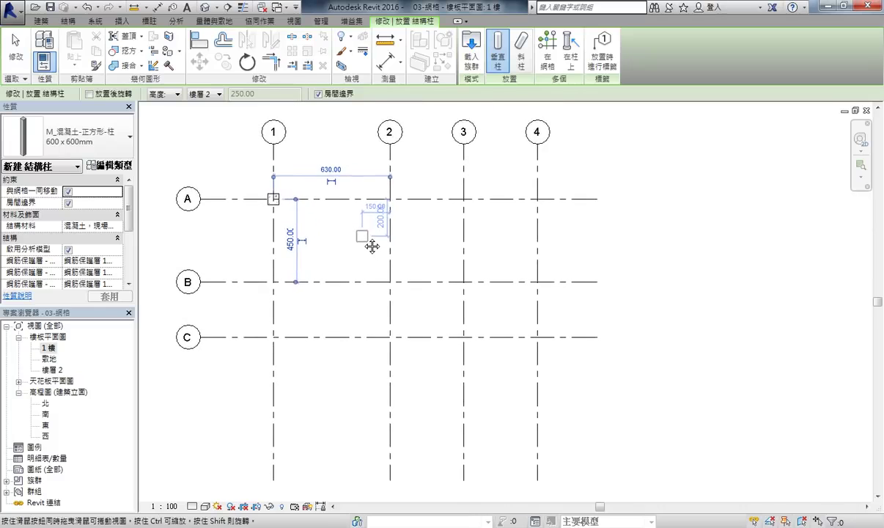
left_click(389, 199)
left_click(463, 199)
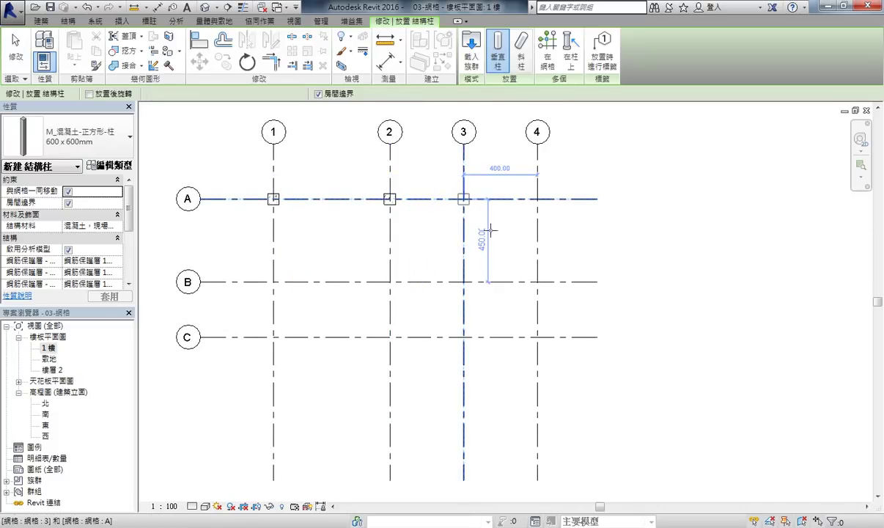
left_click(537, 199)
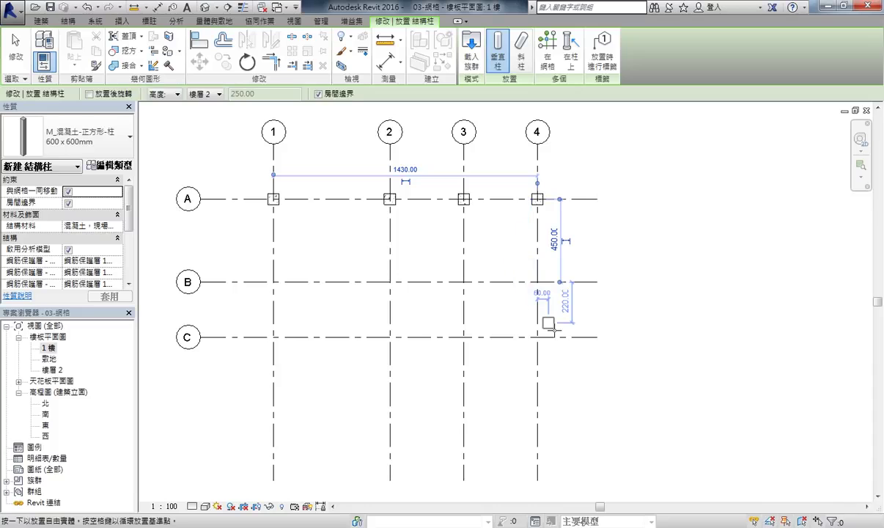
middle_click_drag(397, 269, 457, 270)
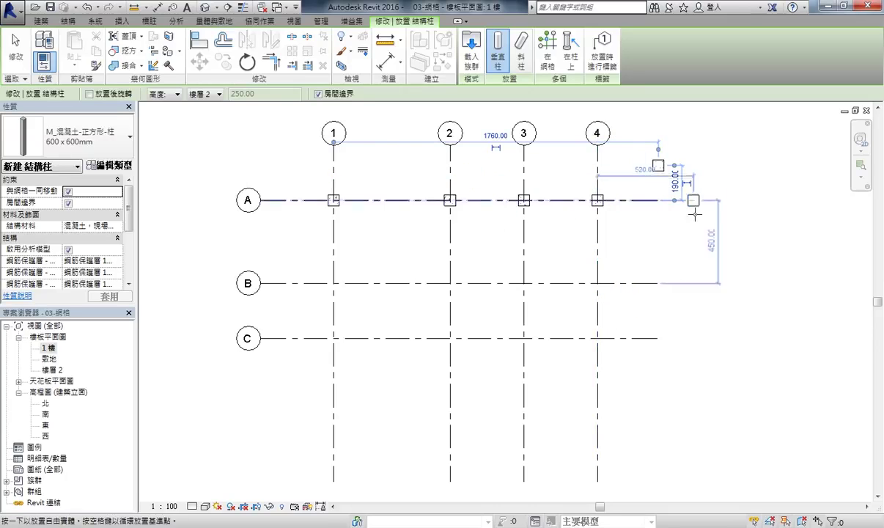
right_click(644, 232)
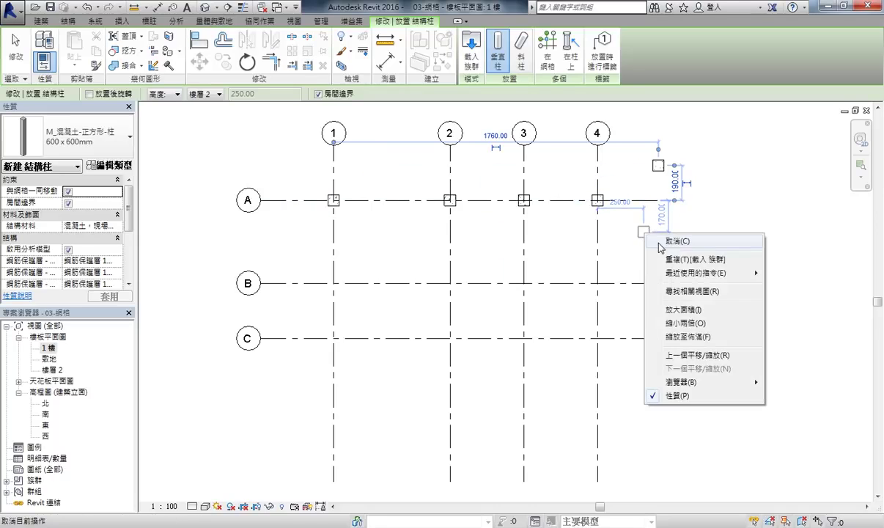
left_click(644, 237)
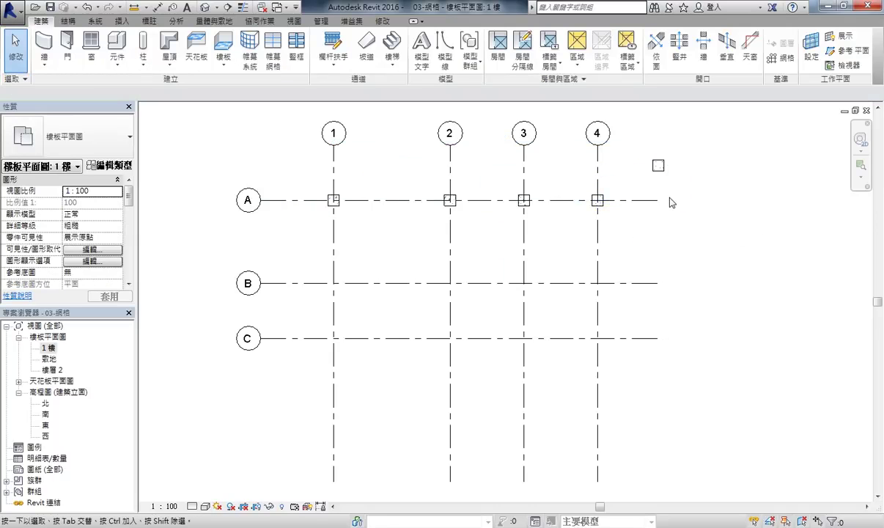
Delete the stray column beside A/4 and resume structural column placement
left_click(648, 157)
key("Delete")
left_click(143, 64)
left_click(164, 87)
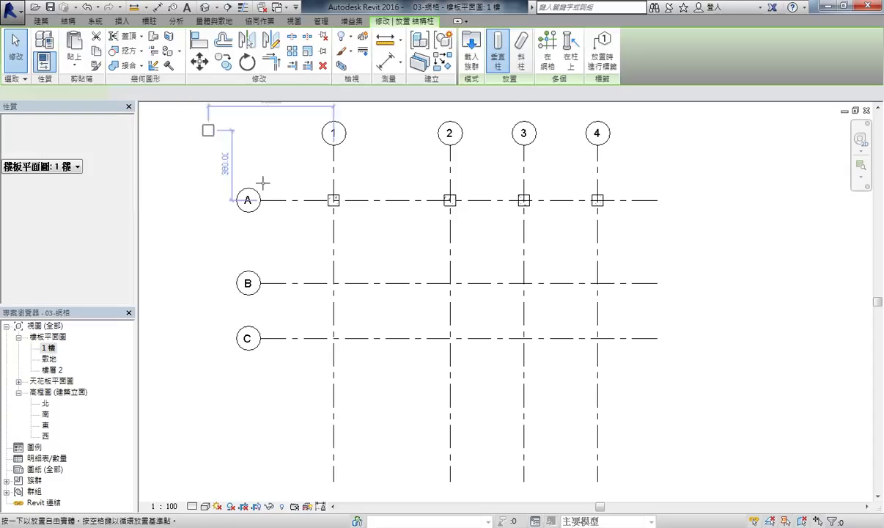
middle_click_drag(368, 296, 322, 249)
Place columns at B/1, B/2, B/3, B/4, C/4, C/3 and C/2, then cancel placement
left_click(308, 242)
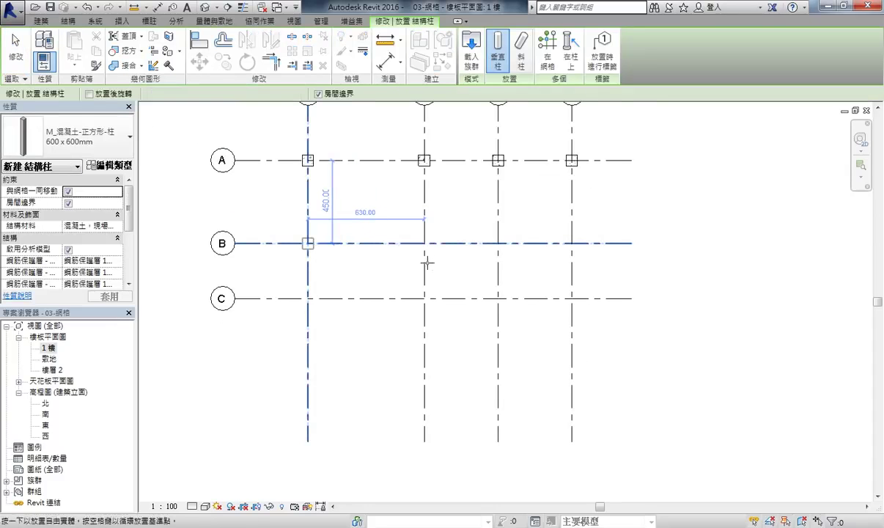
left_click(429, 243)
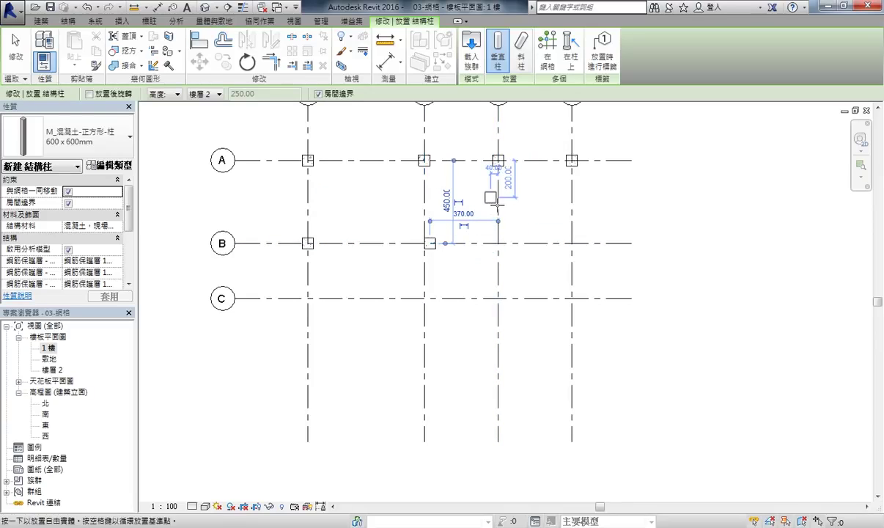
left_click(424, 243)
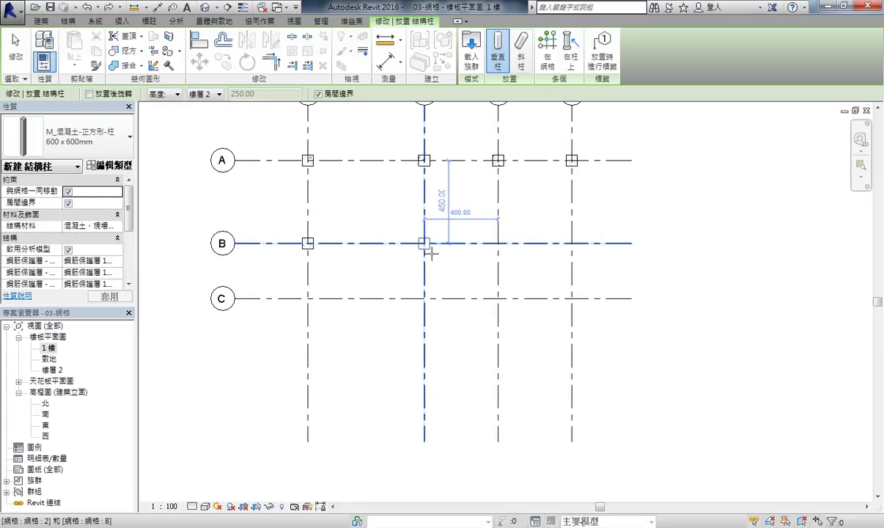
left_click(509, 248)
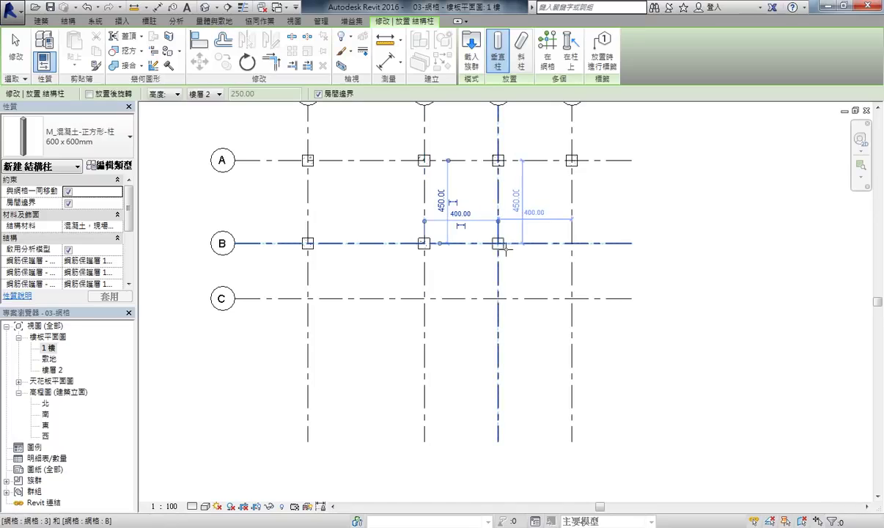
left_click(584, 277)
left_click(545, 302)
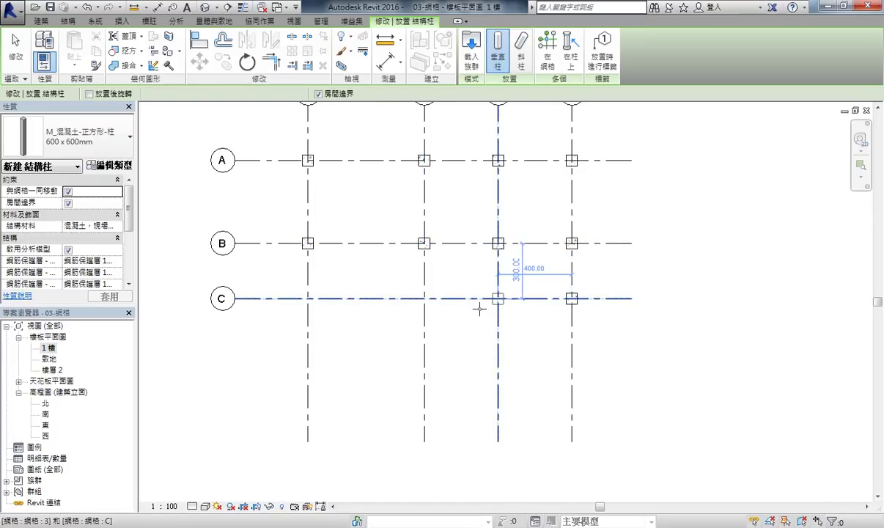
left_click(496, 301)
left_click(425, 299)
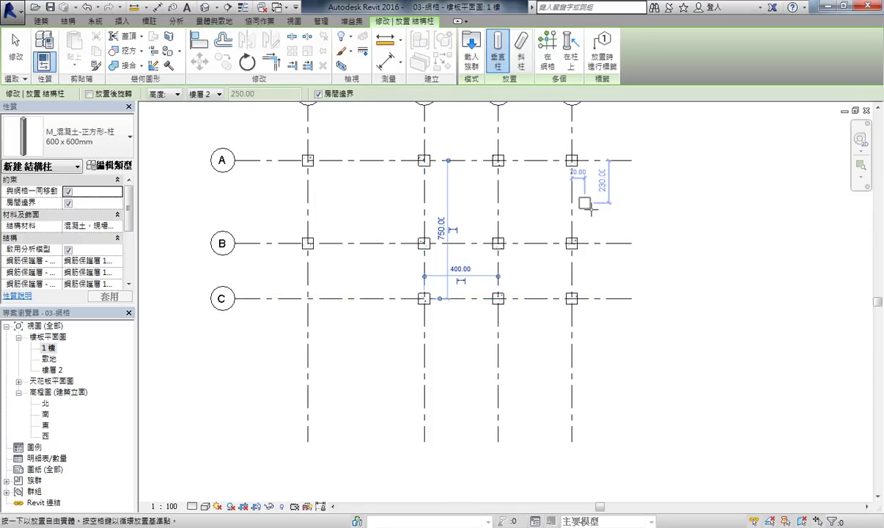
right_click(619, 192)
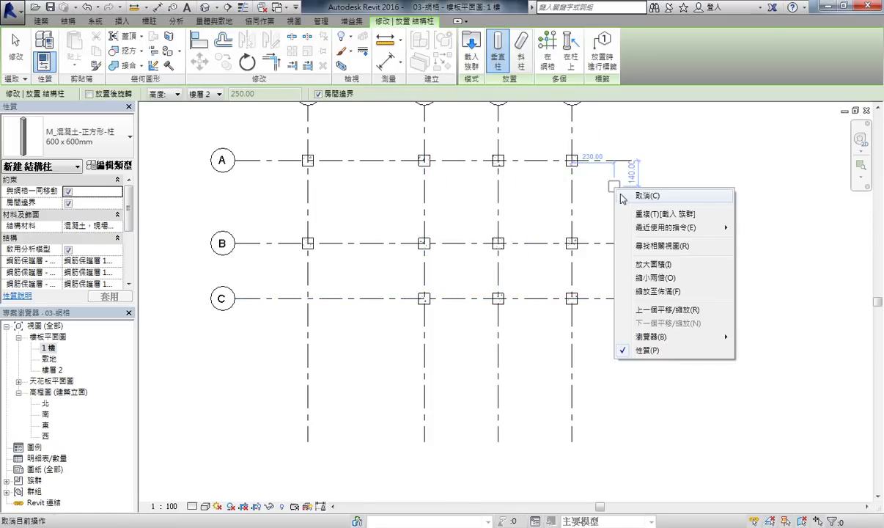
left_click(645, 196)
middle_click_drag(552, 229, 562, 271)
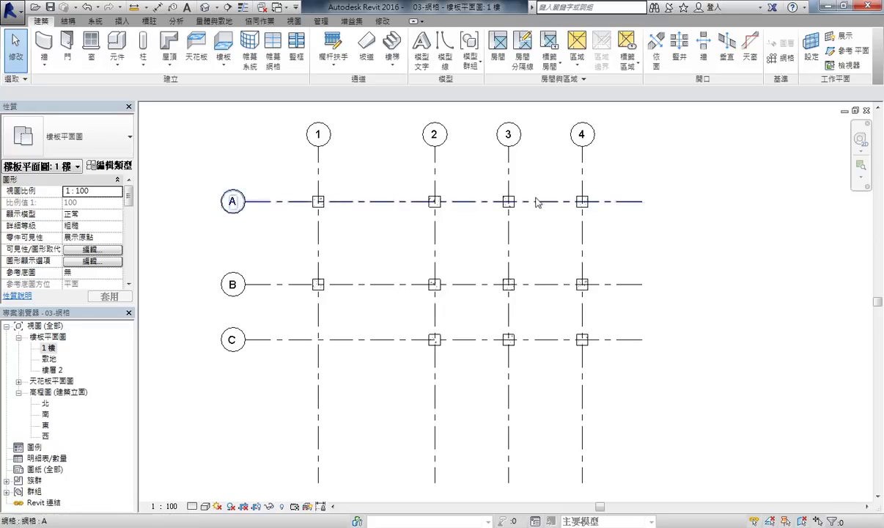
middle_click_drag(488, 233, 517, 248)
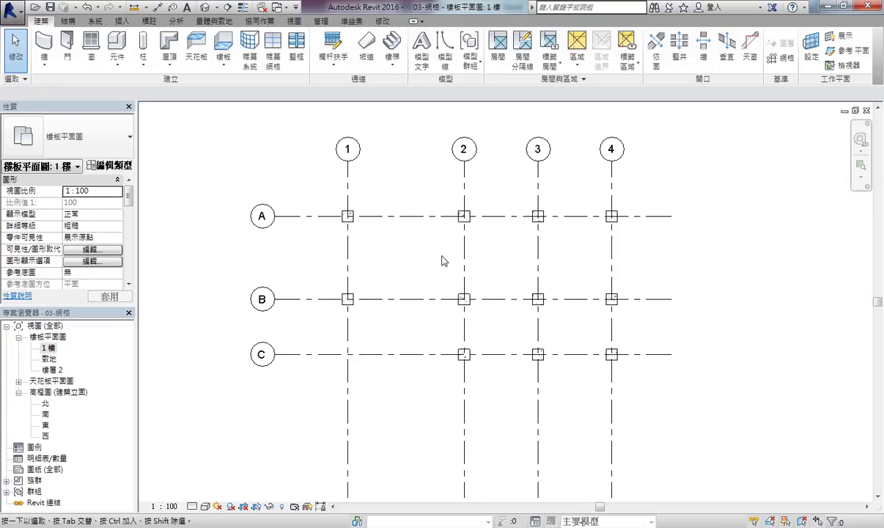
left_click(143, 65)
left_click(156, 88)
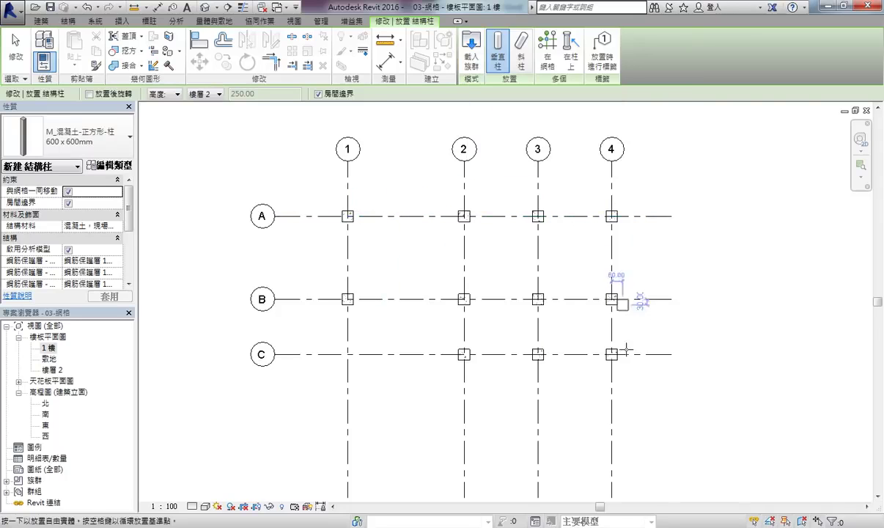
key("Escape")
key("Escape")
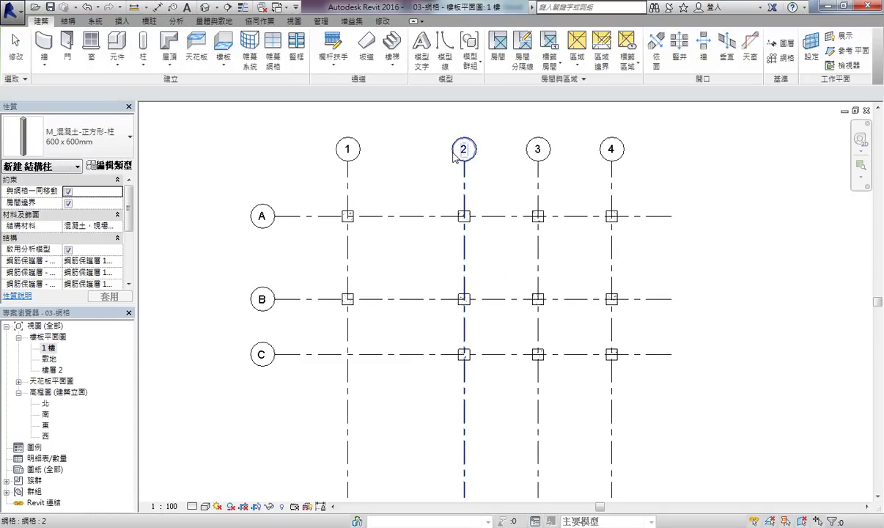